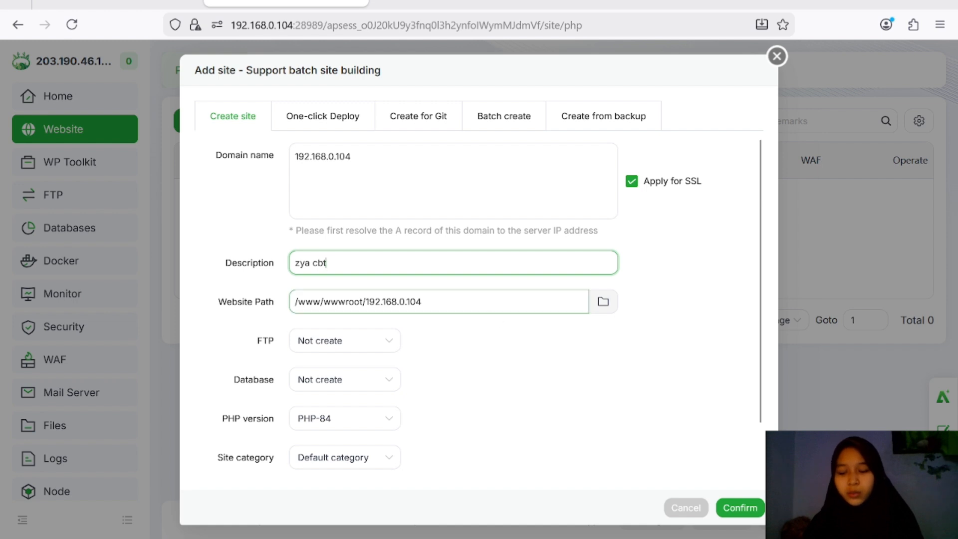
Step: Open the website-path folder picker for site 192.168.0.104 (zya cbt)
left_click(602, 306)
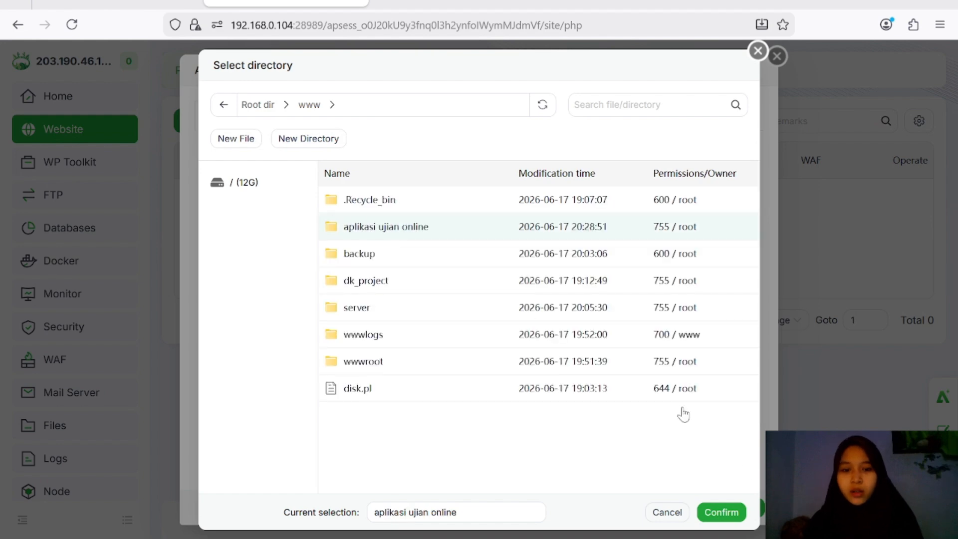
Step: Create site 192.168.0.104 with root /www/aplikasi ujian online, then view it in Files
left_click(721, 512)
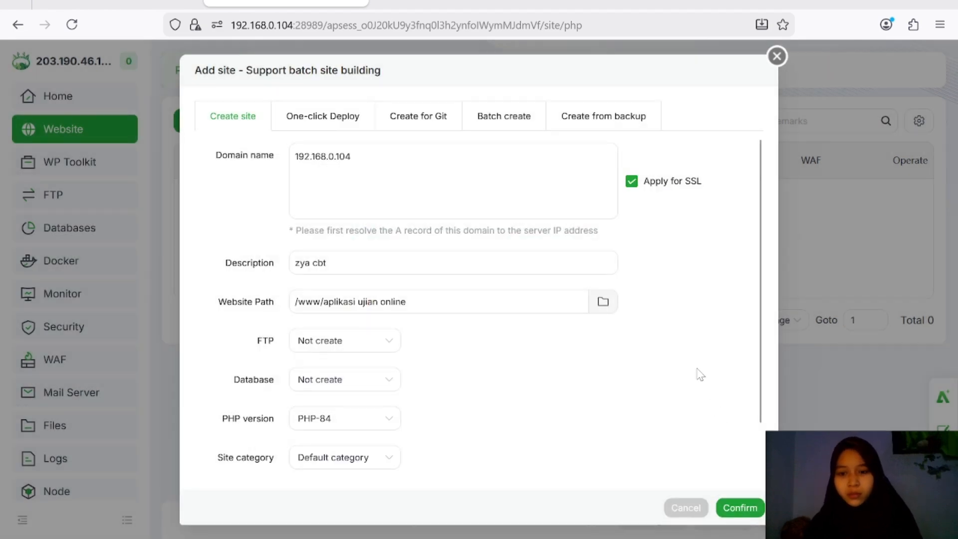
left_click(744, 507)
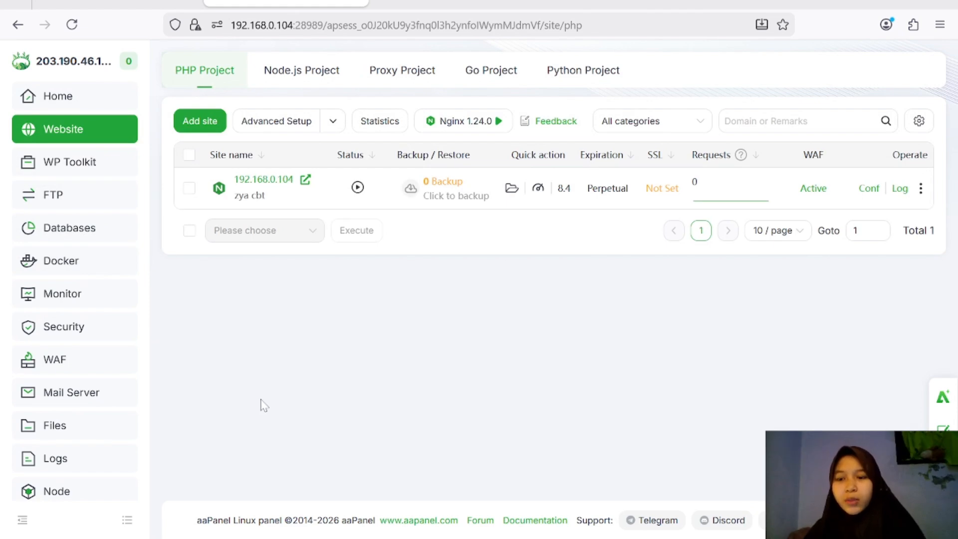
left_click(79, 426)
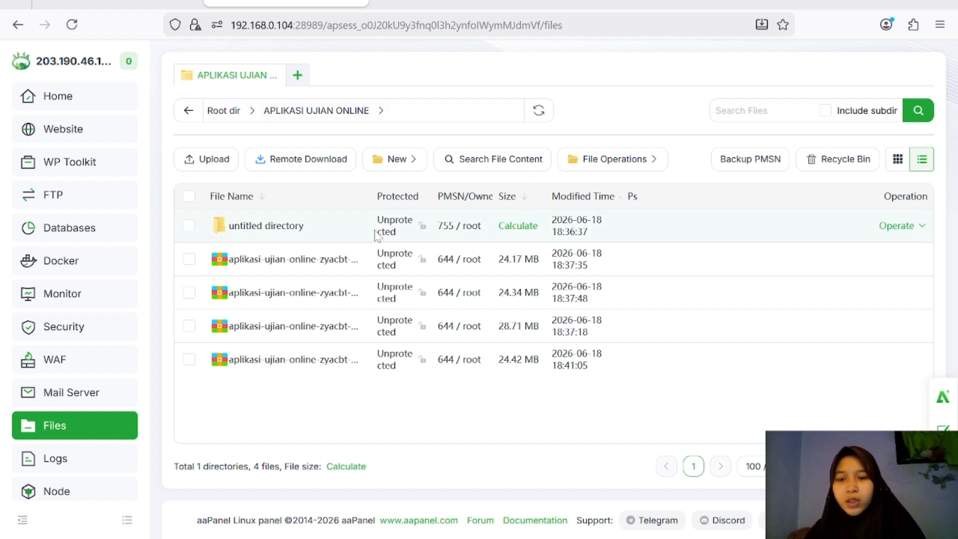
Step: Extract the 24.17 MB aplikasi-ujian-online-zyacbt-2020-11-27.7z archive without a password
left_click(188, 259)
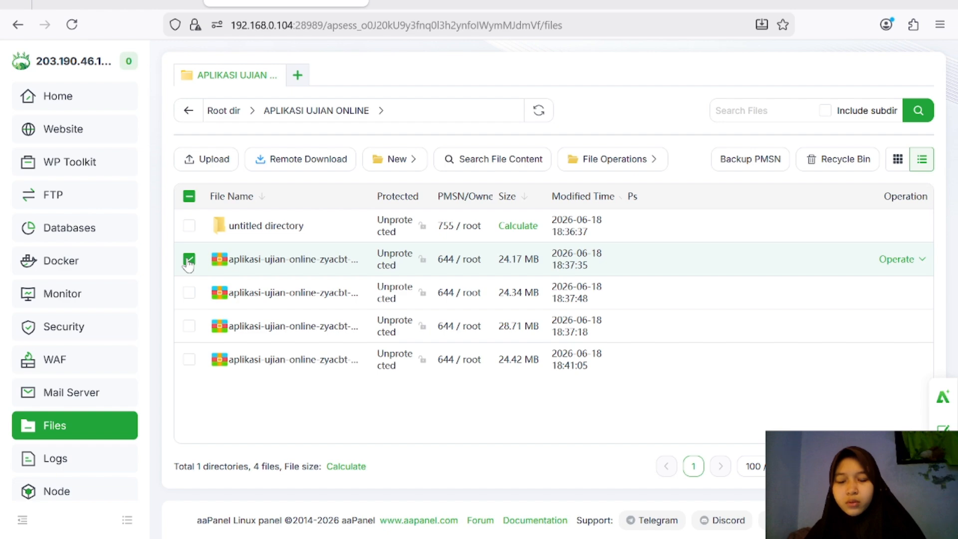
right_click(189, 264)
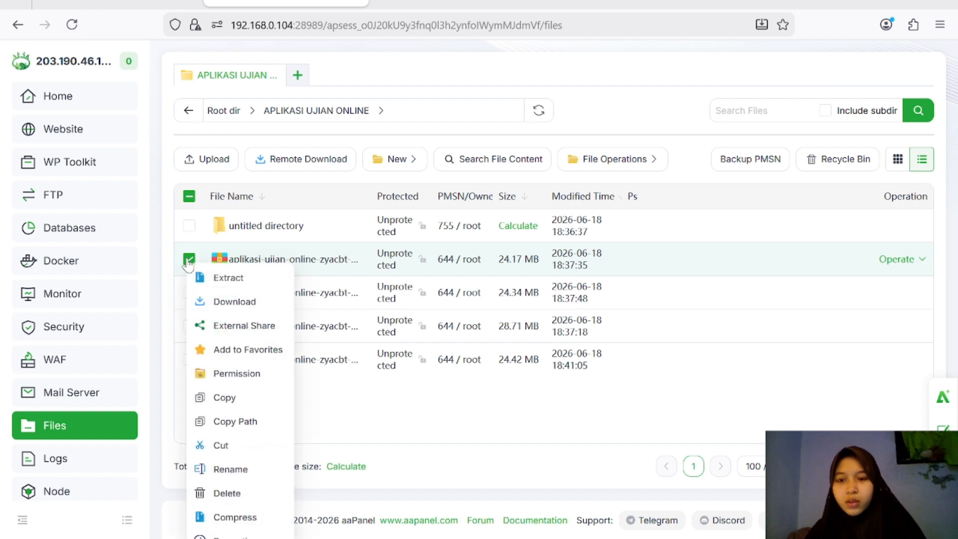
left_click(220, 278)
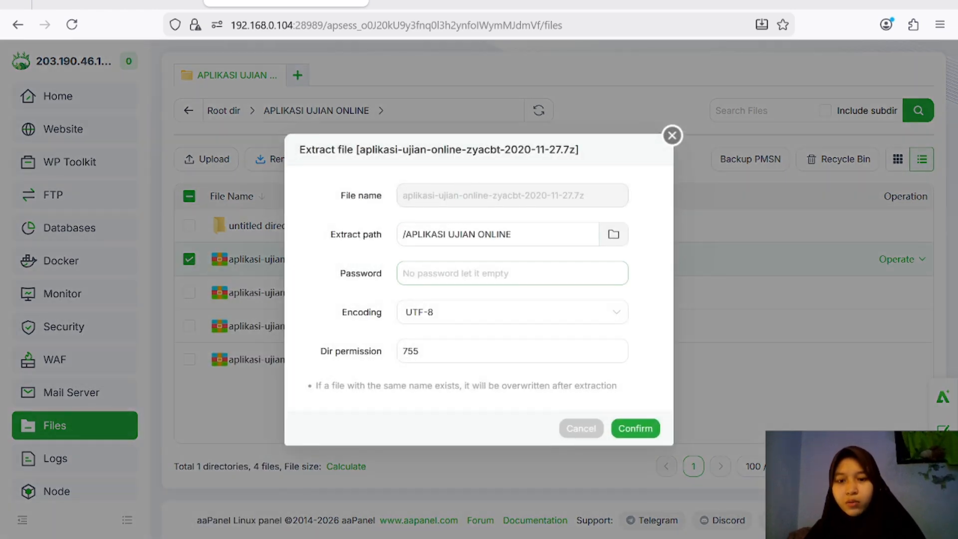
left_click(456, 273)
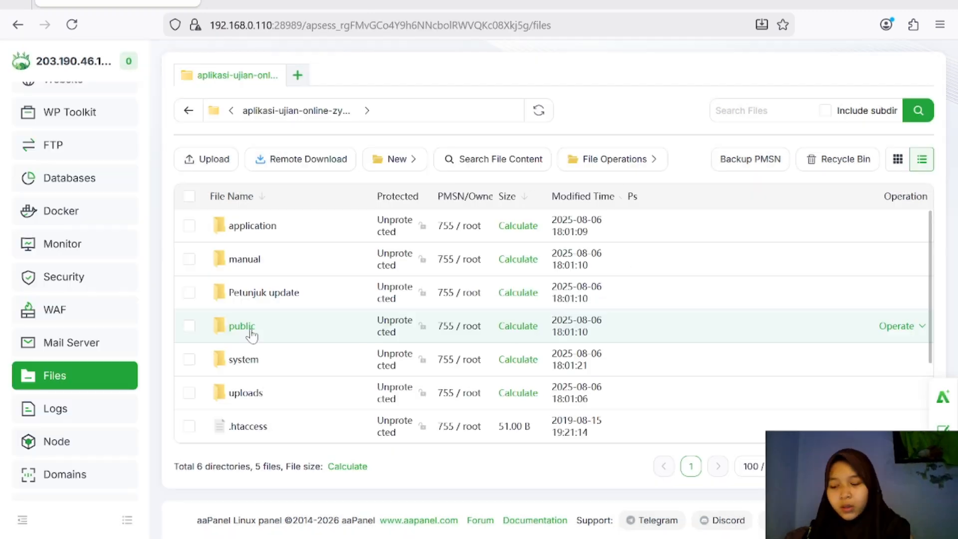
Step: Open application/config/database.php in the online text editor
left_click(251, 227)
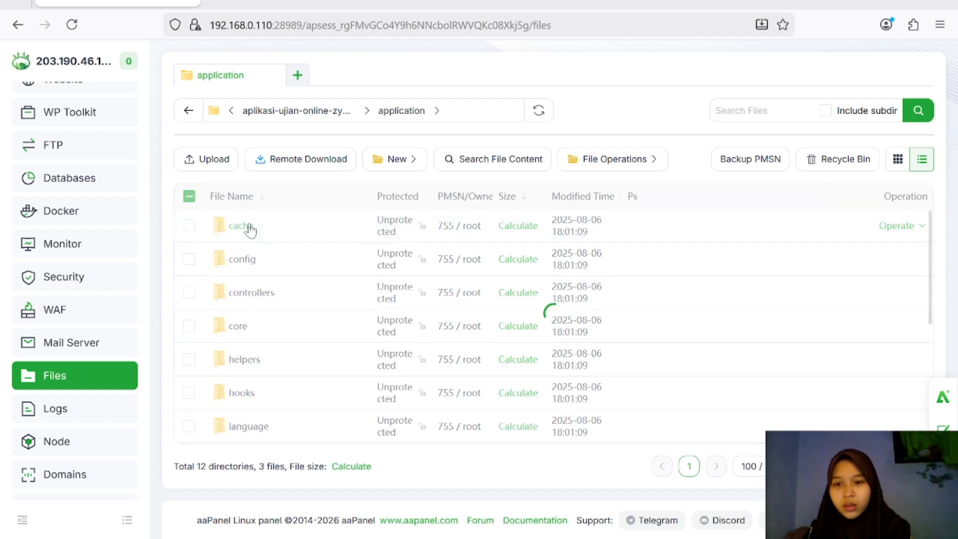
double_click(299, 263)
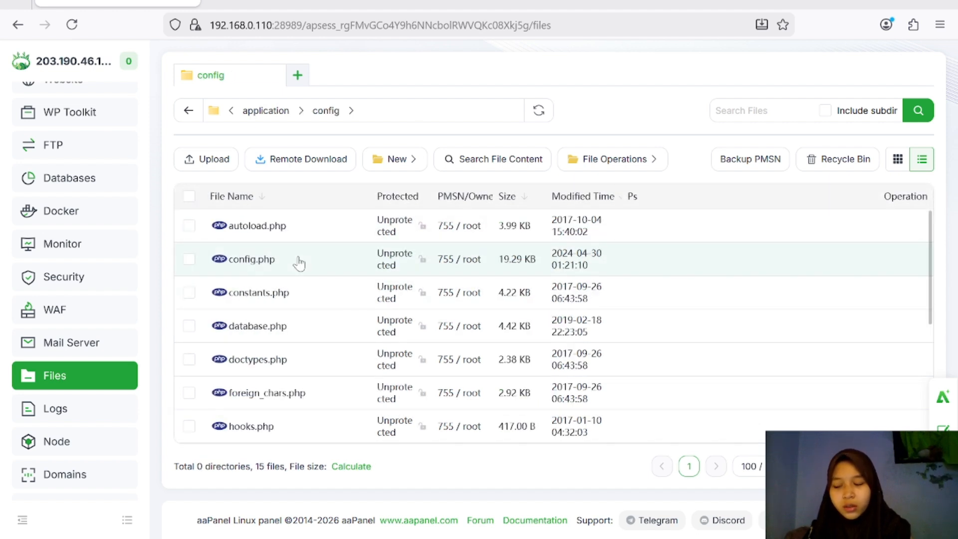
double_click(295, 335)
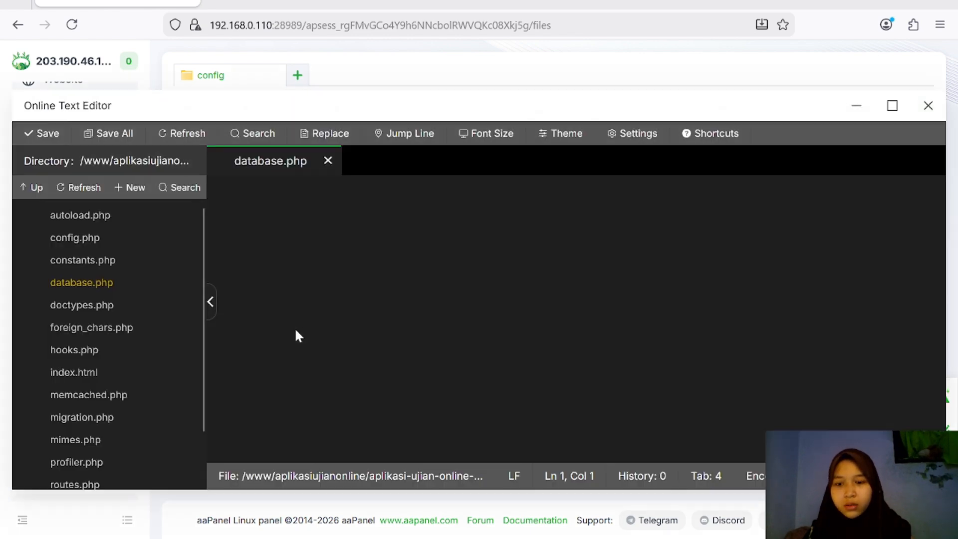
scroll(574, 319, "down", 10)
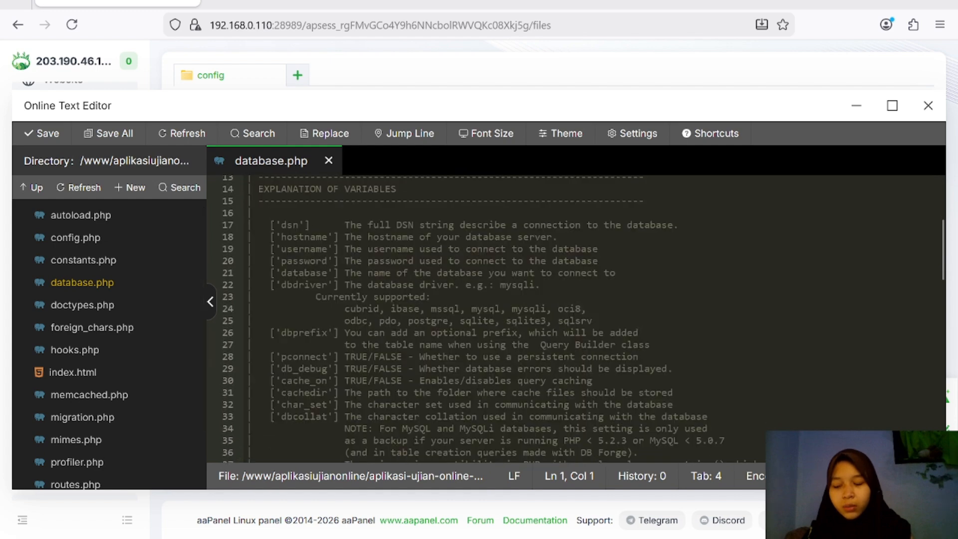
scroll(574, 319, "down", 5)
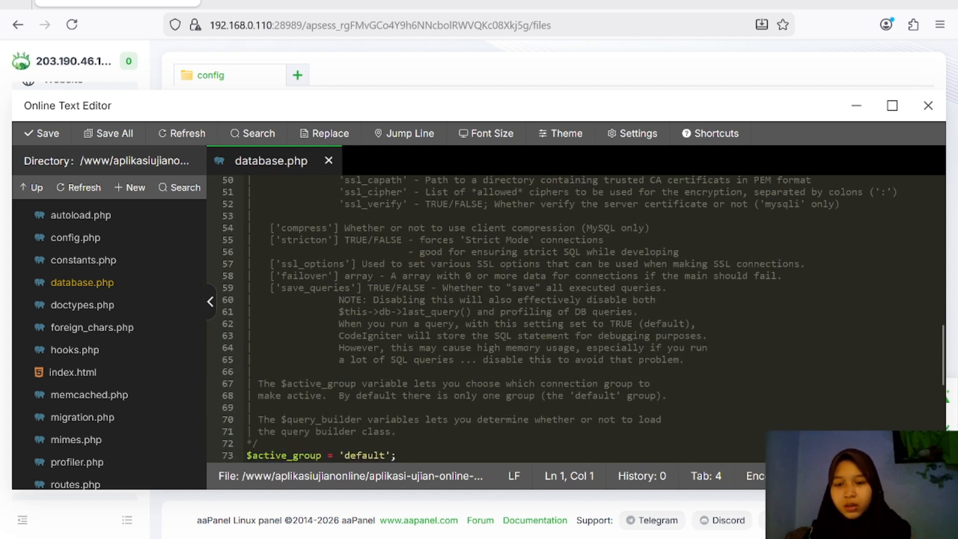
scroll(573, 319, "down", 8)
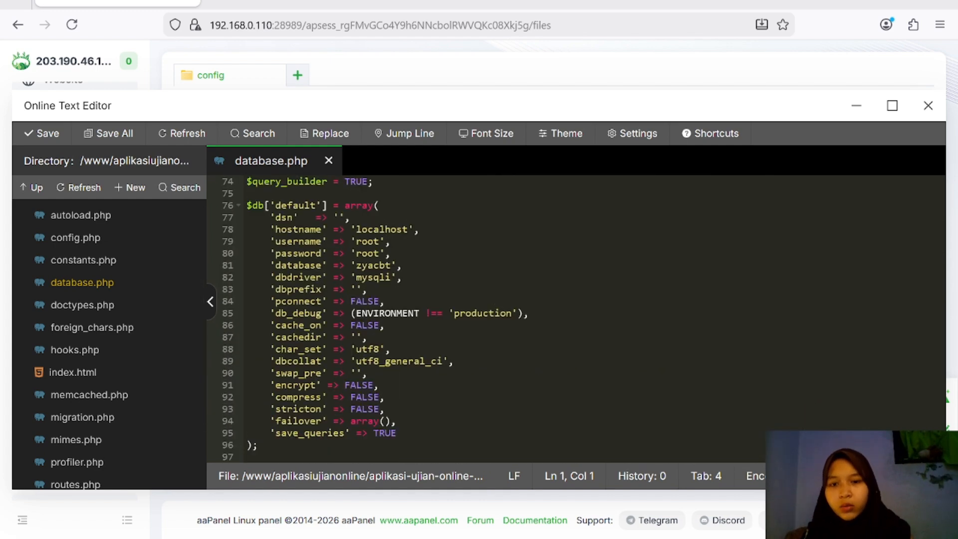
Step: Set the username and database name to cerla, enter the new password, and save database.php
left_click(380, 242)
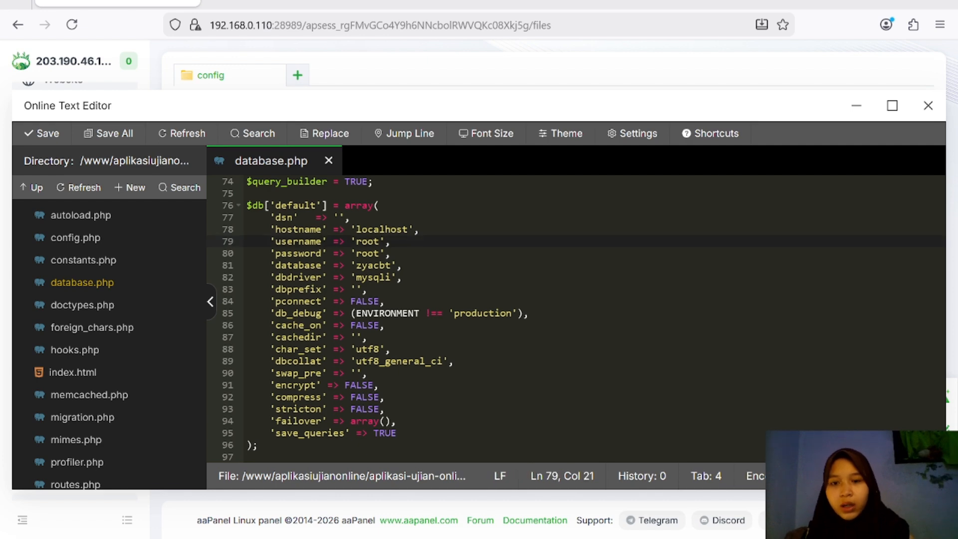
key("BackSpace")
key("BackSpace")
key("BackSpace")
key("BackSpace")
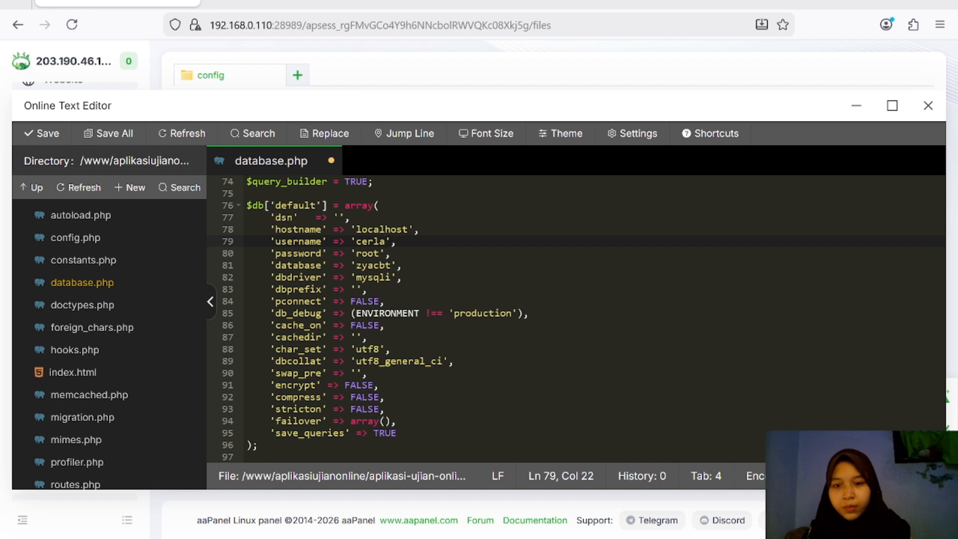
left_click(381, 253)
key("BackSpace")
key("BackSpace")
key("BackSpace")
key("BackSpace")
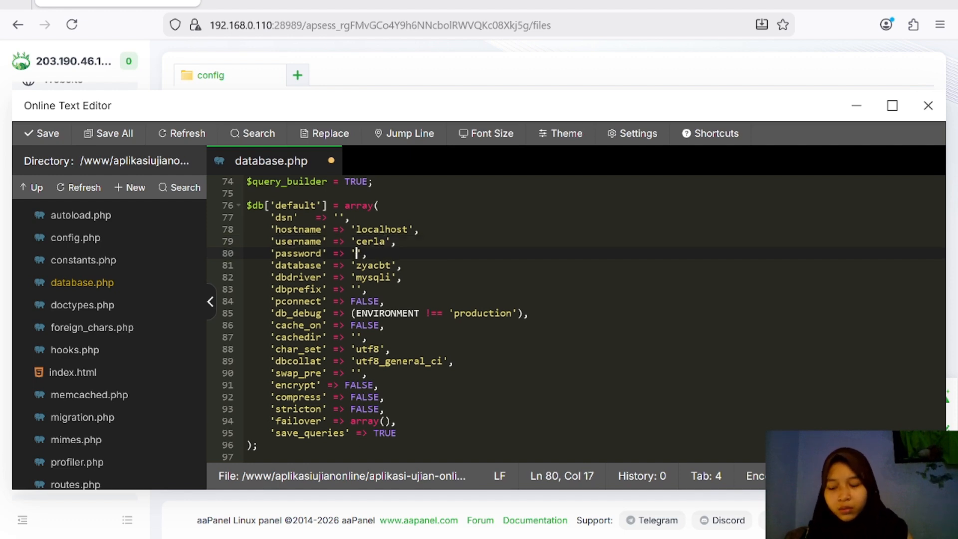
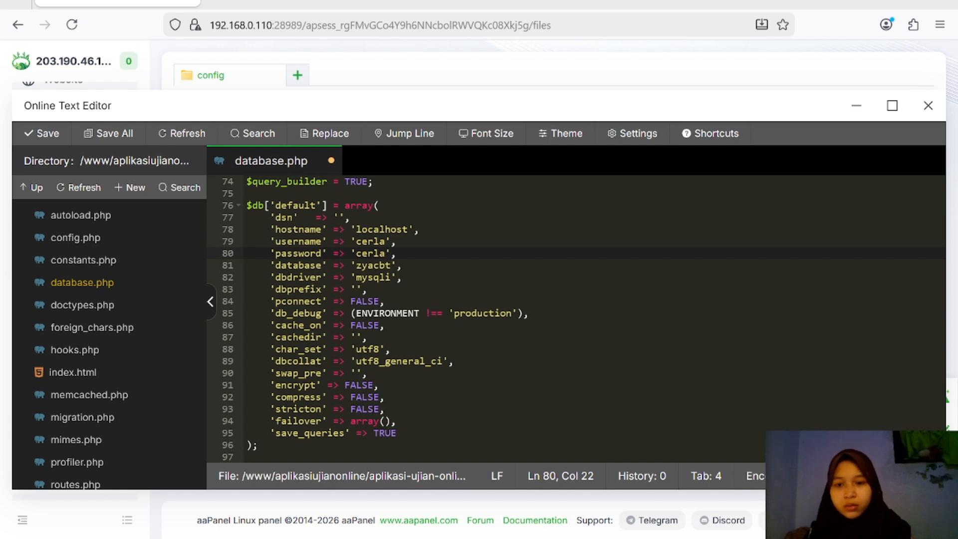
left_click(391, 265)
key("BackSpace")
key("BackSpace")
key("BackSpace")
key("BackSpace")
key("BackSpace")
key("BackSpace")
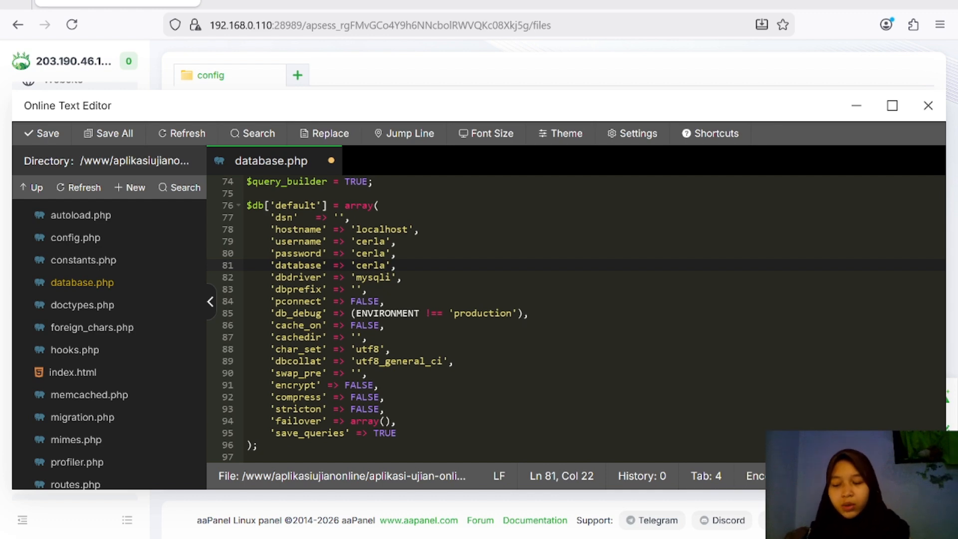
key("ctrl+s")
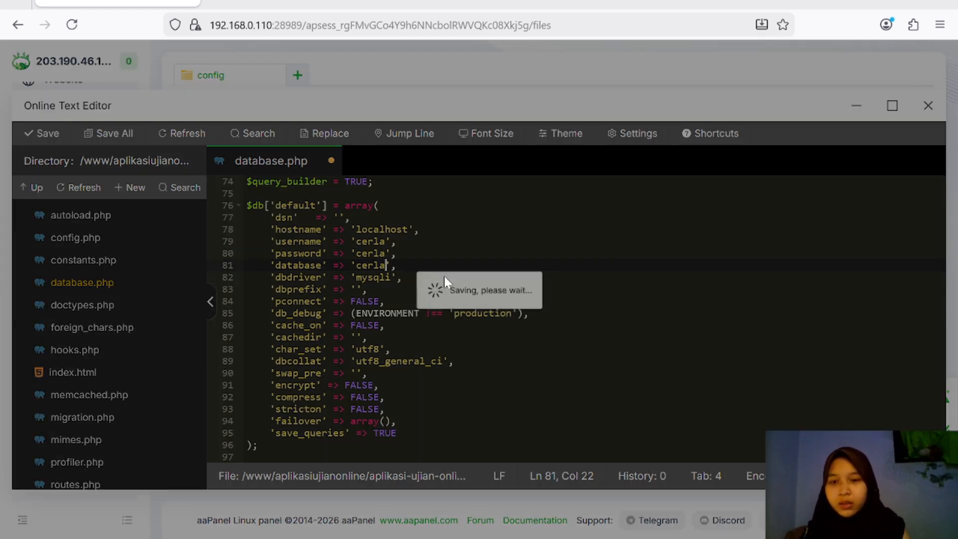
Step: Close the editor and open phpMyAdmin from Databases through public access
left_click(927, 105)
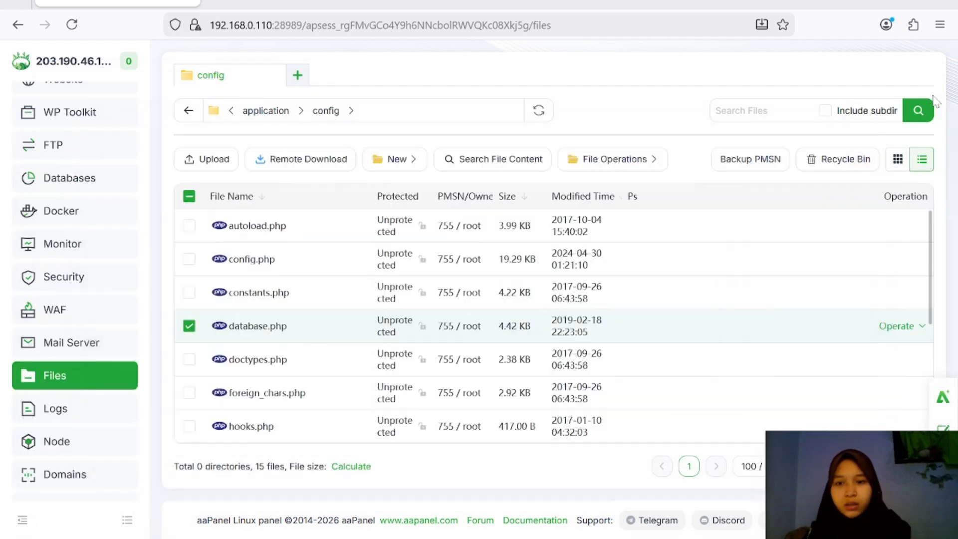
left_click(88, 181)
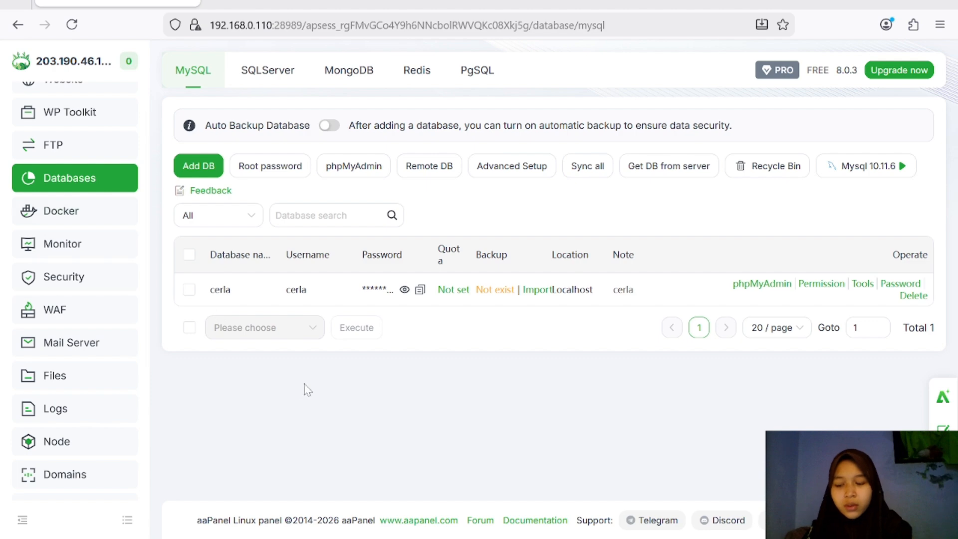
left_click(327, 174)
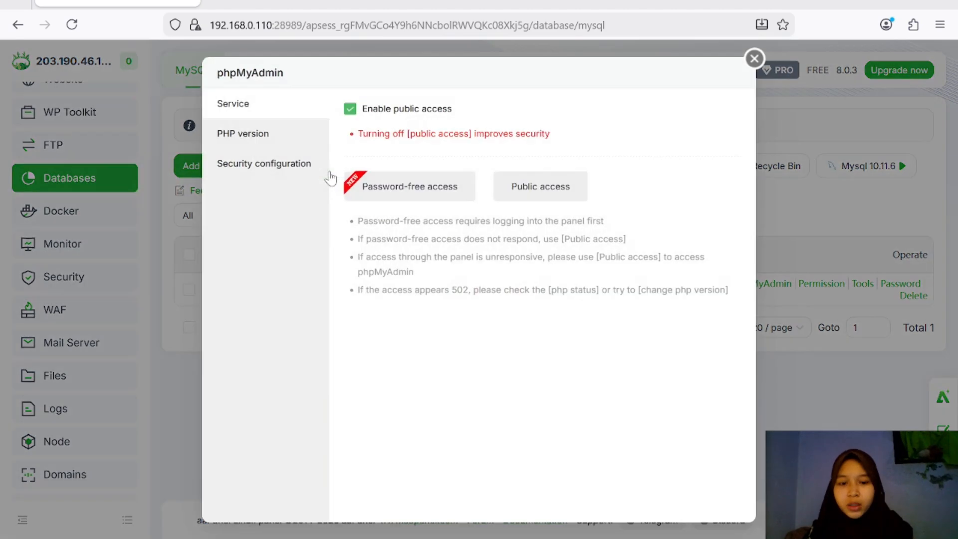
left_click(531, 192)
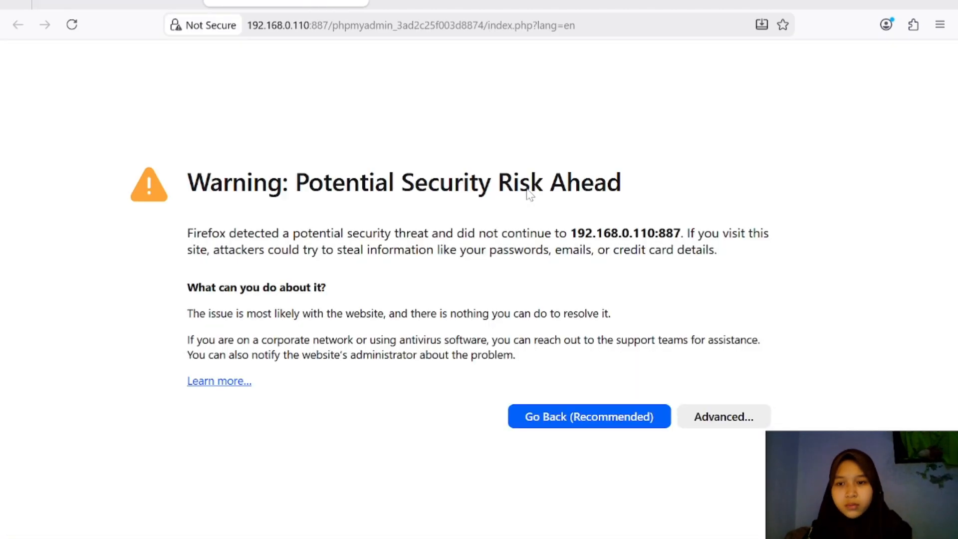
Step: Accept the browser's certificate risk and resend the request to load phpMyAdmin
left_click(721, 417)
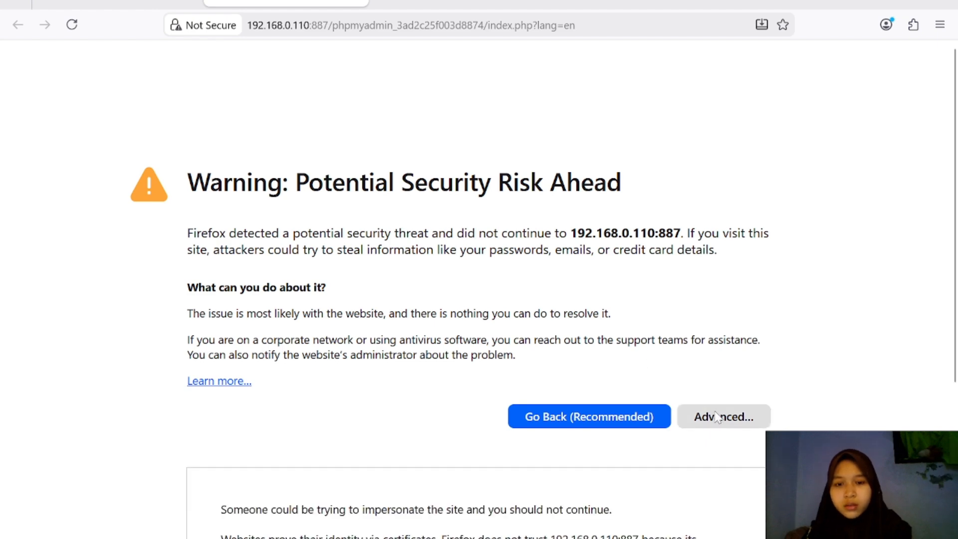
scroll(606, 448, "down", 4)
left_click(659, 488)
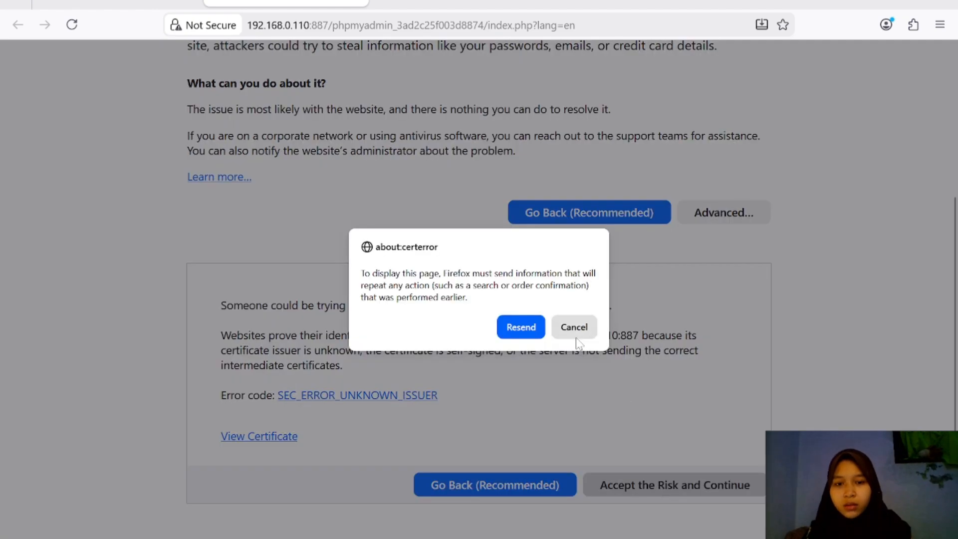
left_click(532, 331)
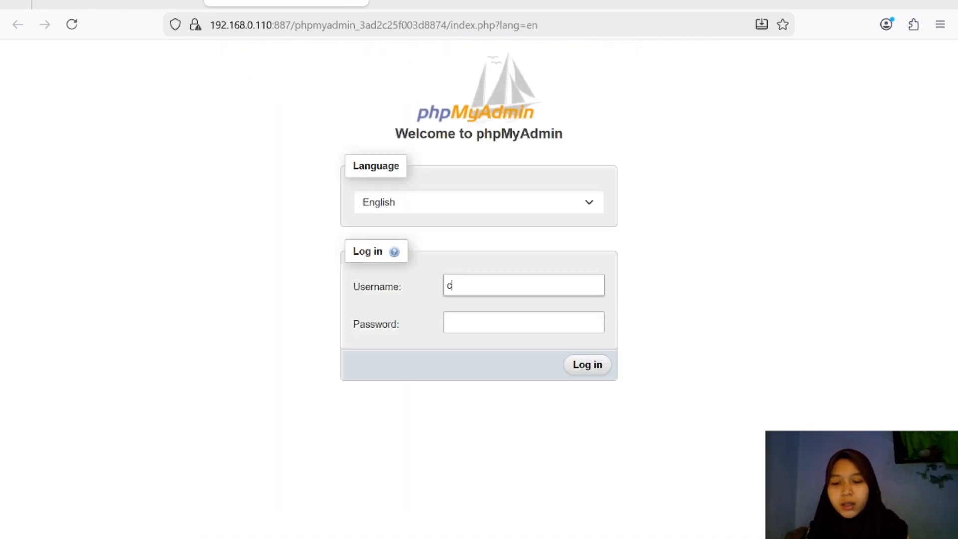
Step: Enter the database user's password and log in to phpMyAdmin
key("Tab")
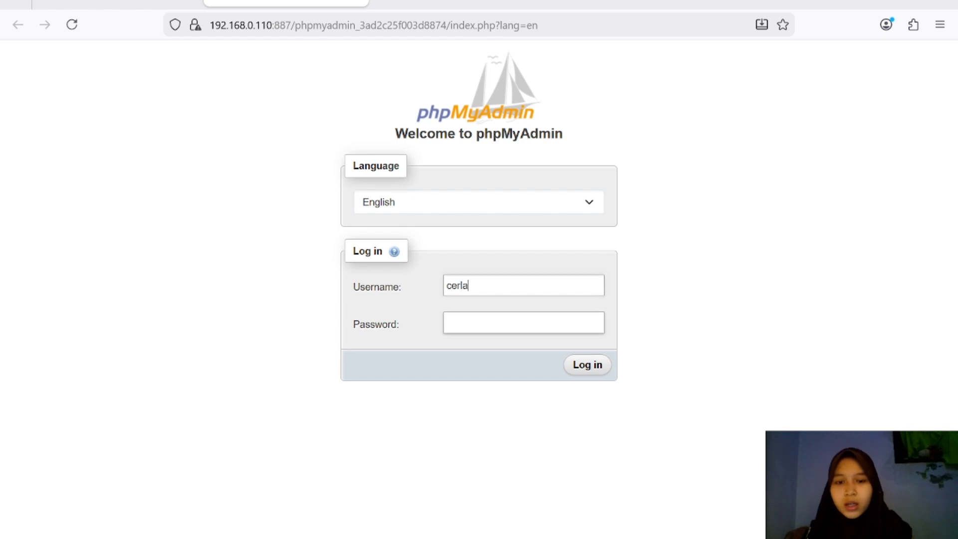
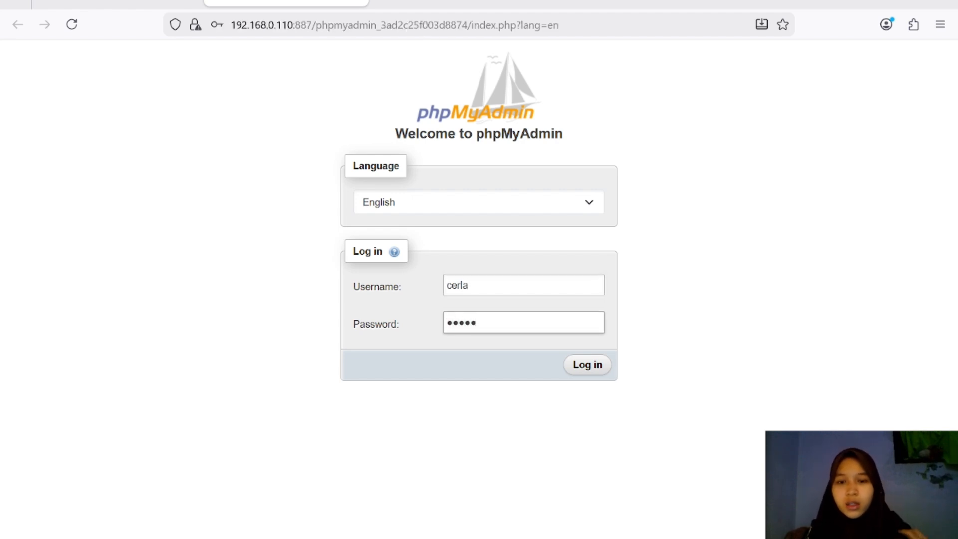
left_click(584, 370)
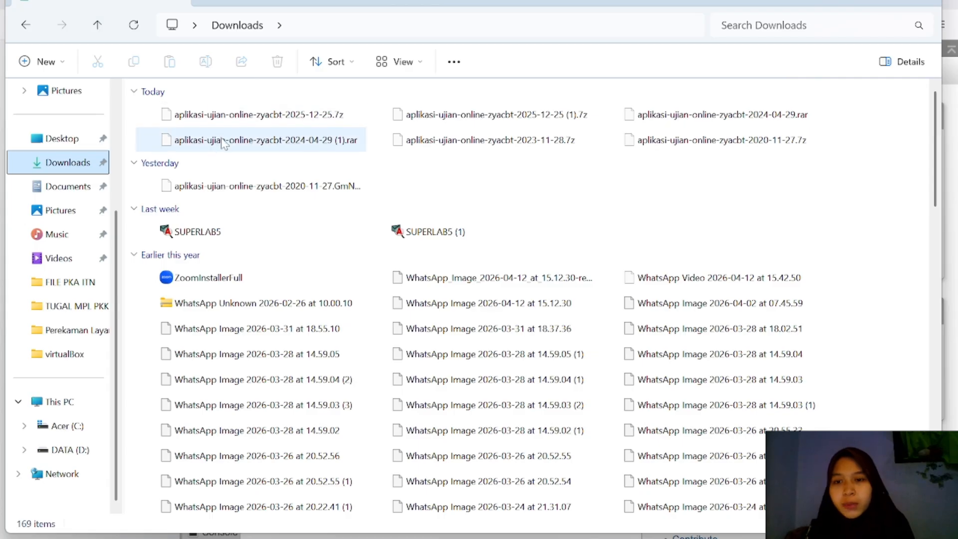
Step: Open aplikasi-ujian-online-zyacbt-2024-04-29 (1).rar from Downloads and select its SQL file
left_click(223, 142)
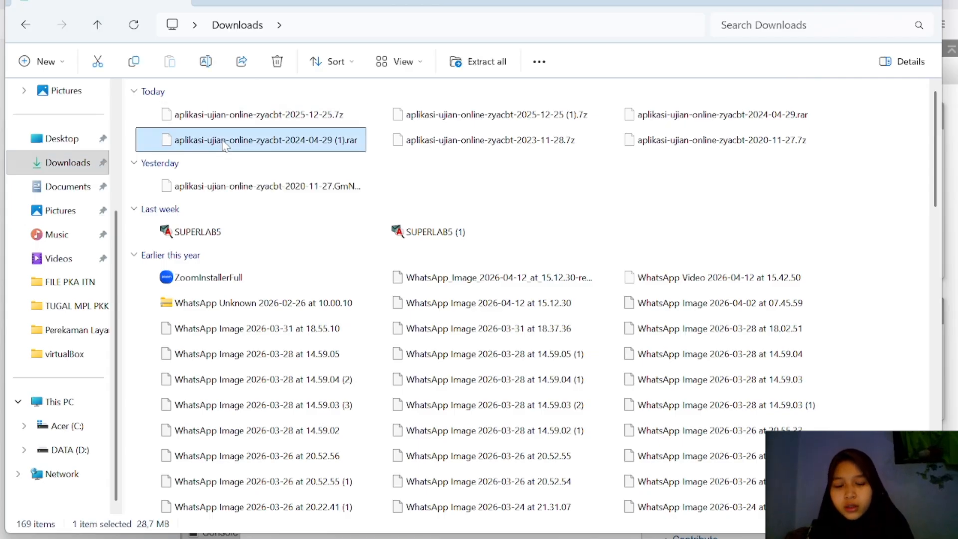
double_click(233, 144)
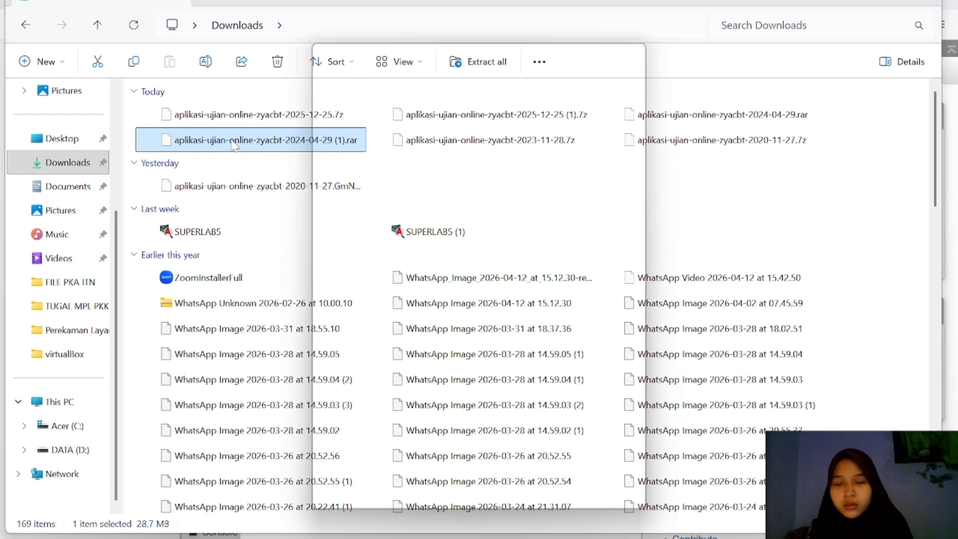
left_click(444, 491)
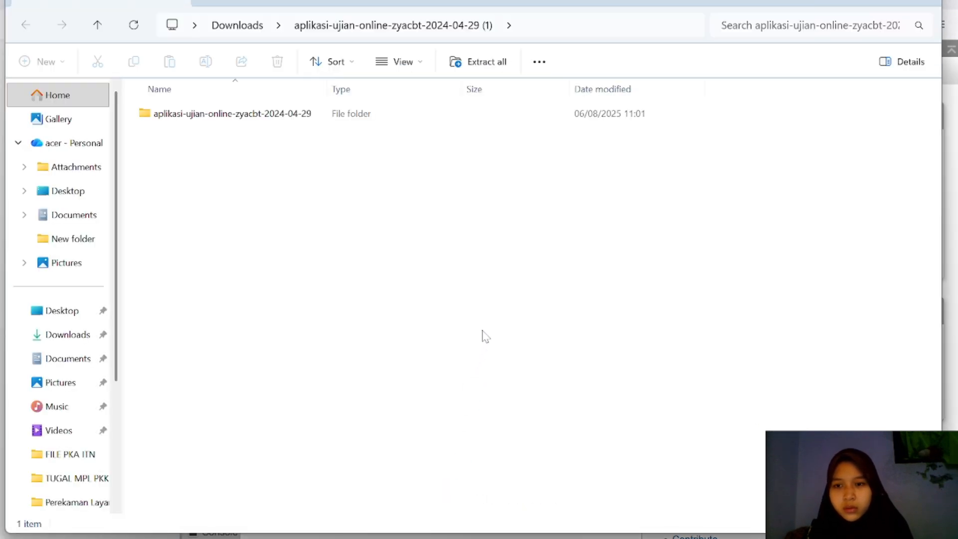
double_click(253, 119)
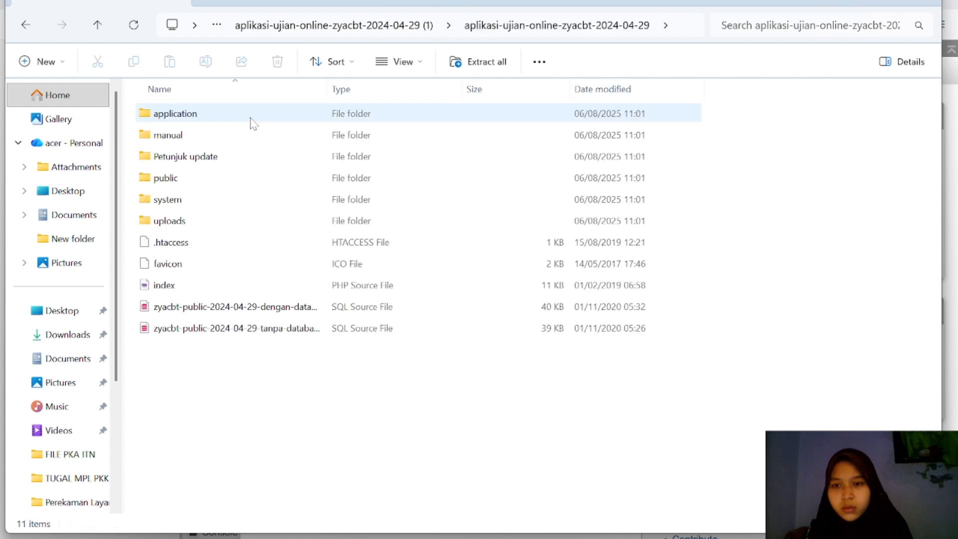
left_click(629, 306)
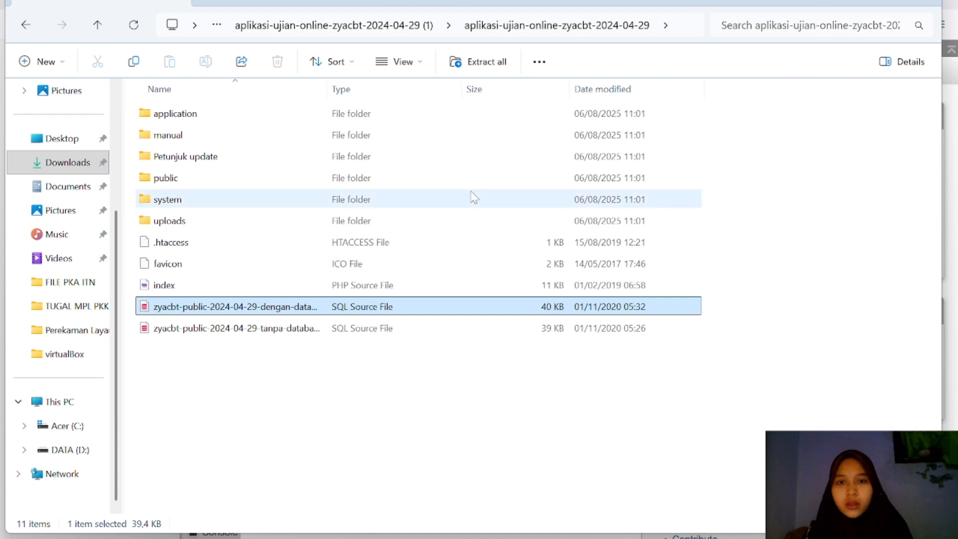
Step: Extract the archive contents into D:\ZYA UBUNTU
left_click(484, 62)
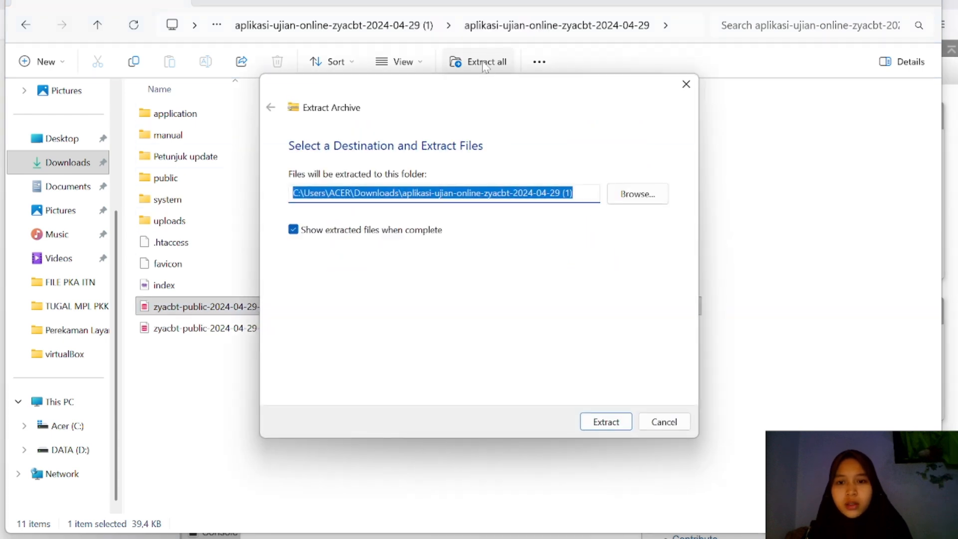
left_click(640, 205)
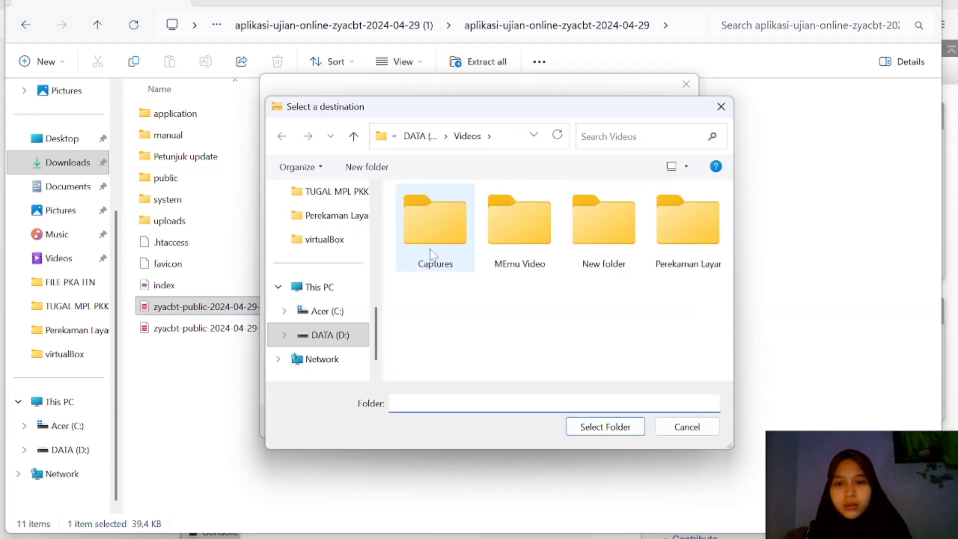
scroll(317, 311, "down", 1)
left_click(318, 312)
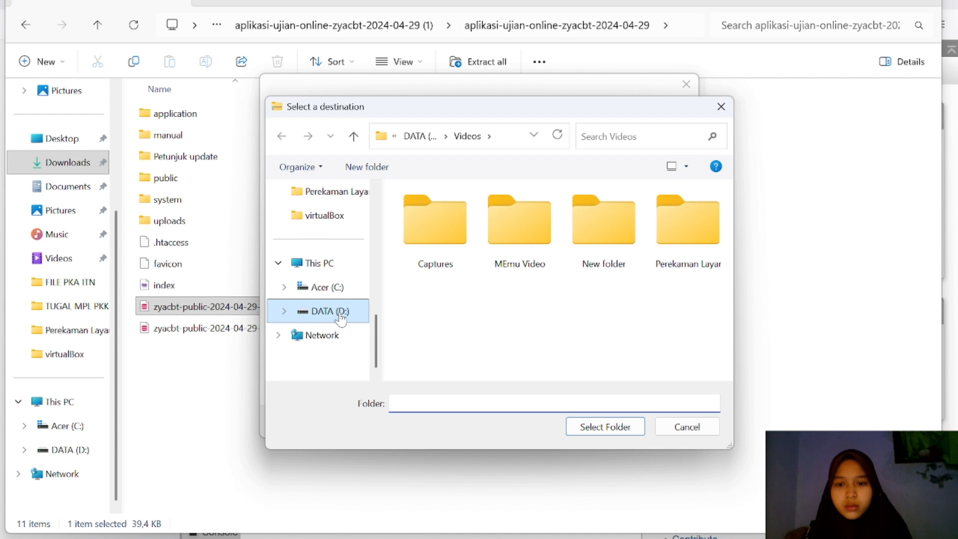
left_click(341, 317)
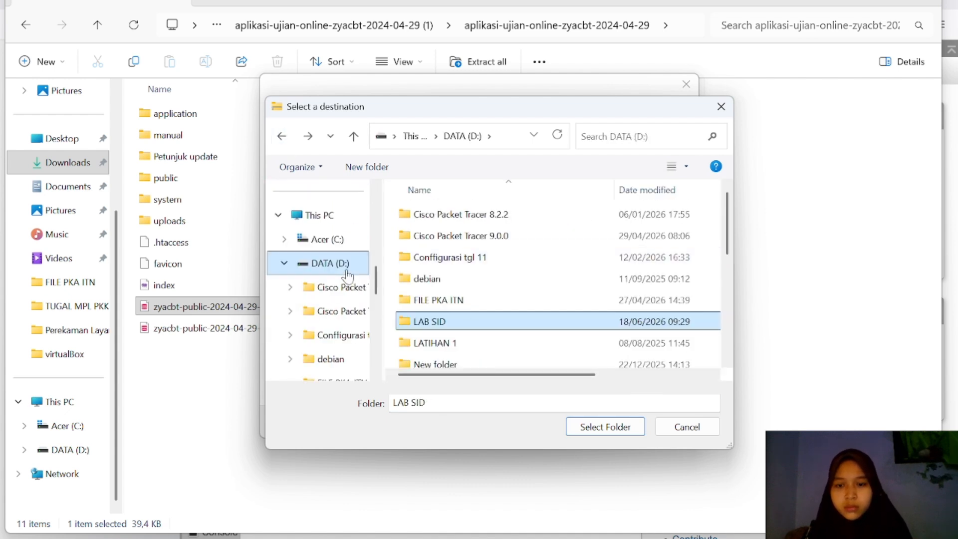
scroll(499, 299, "down", 5)
double_click(434, 357)
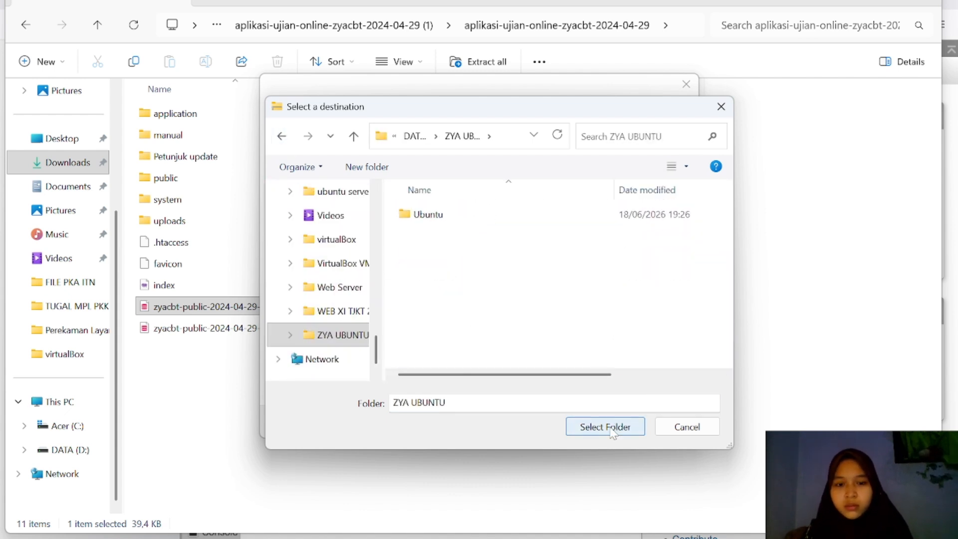
left_click(604, 426)
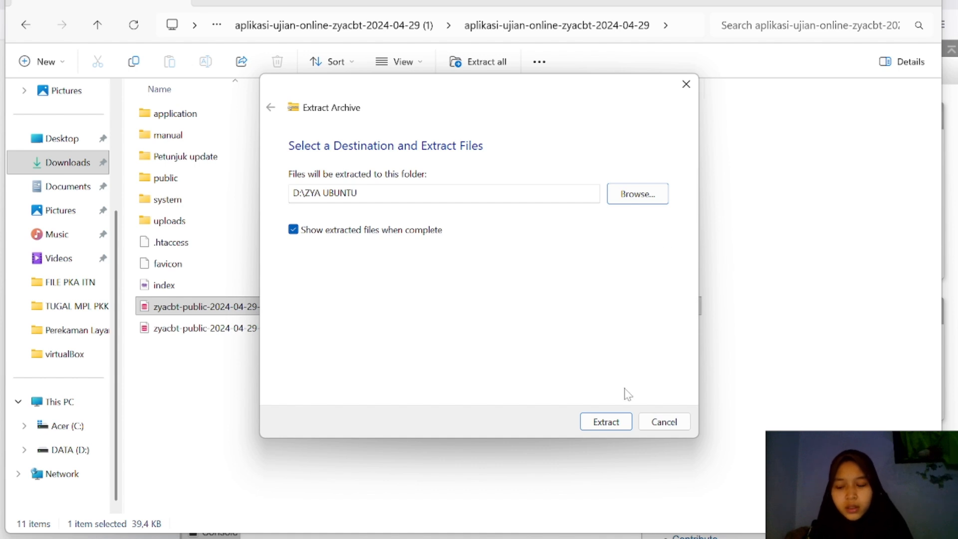
left_click(616, 427)
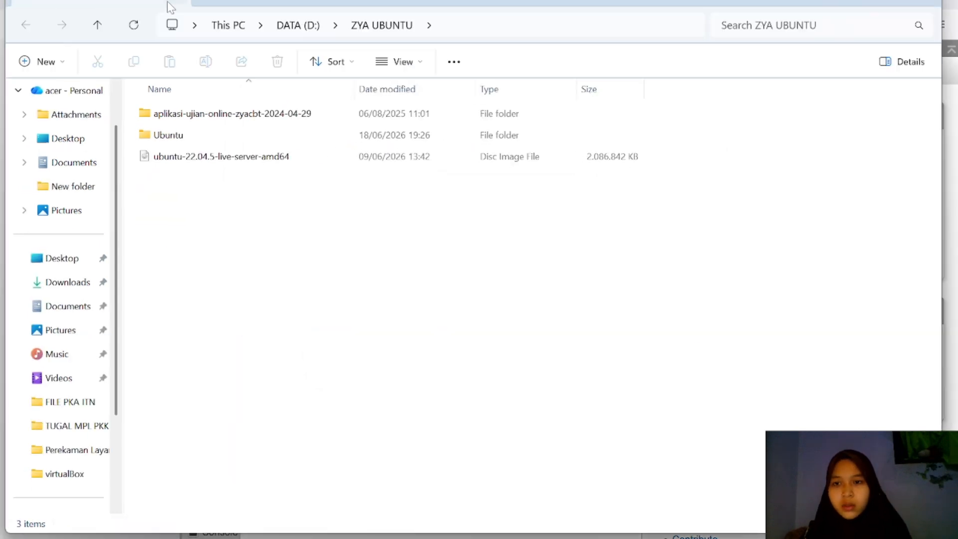
Step: Extract the tanpa-database SQL file into D:\ZYA UBUNTU too, resolving the file conflict
left_click(166, 2)
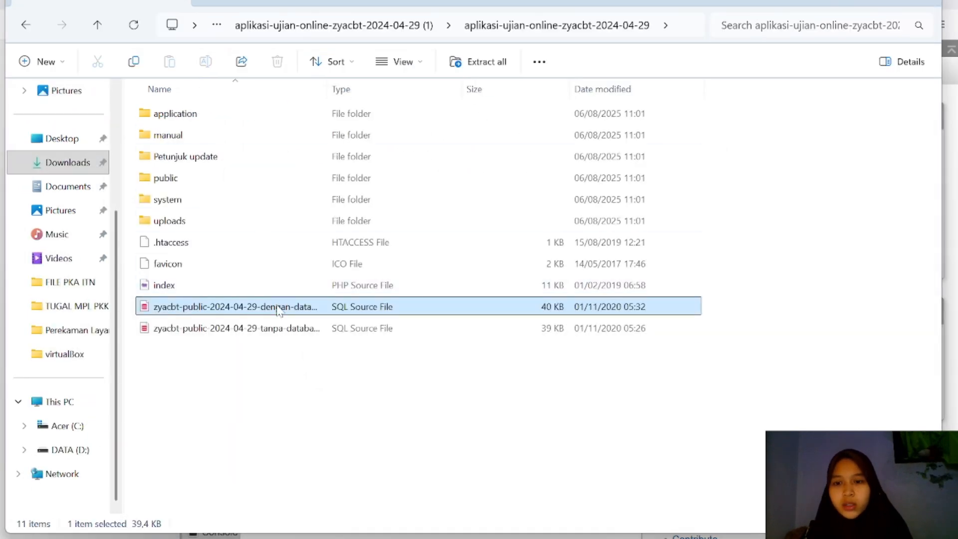
left_click(292, 329)
left_click(478, 61)
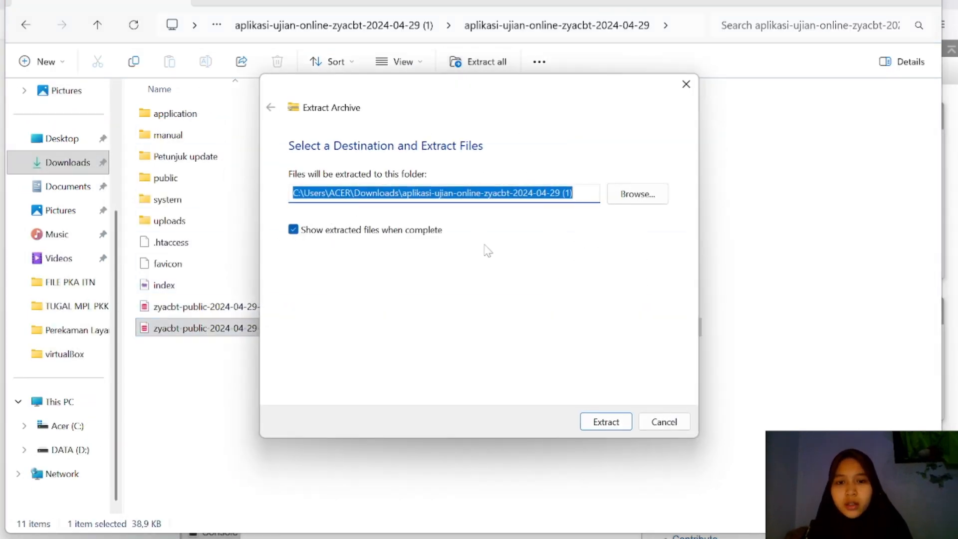
left_click(638, 194)
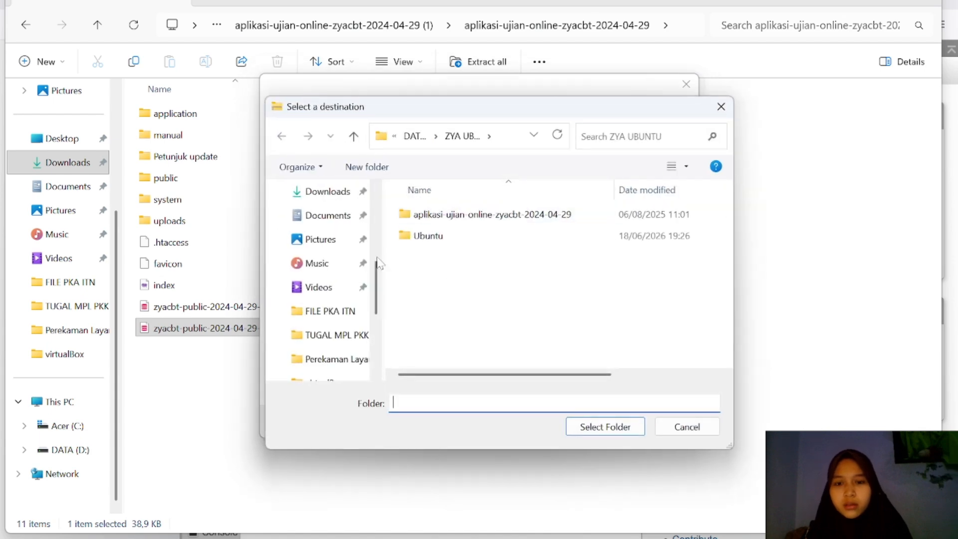
scroll(353, 276, "down", 5)
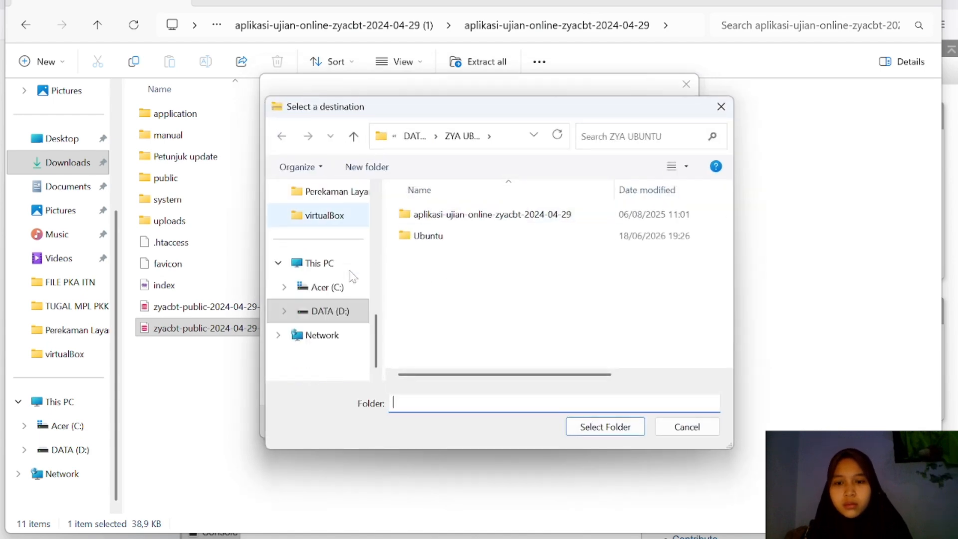
left_click(342, 313)
scroll(514, 261, "down", 5)
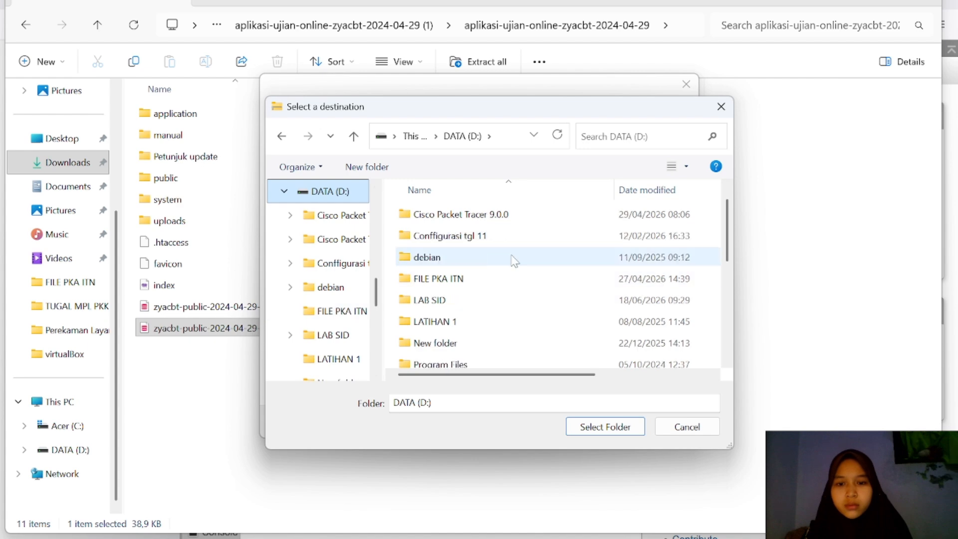
left_click(439, 359)
left_click(605, 426)
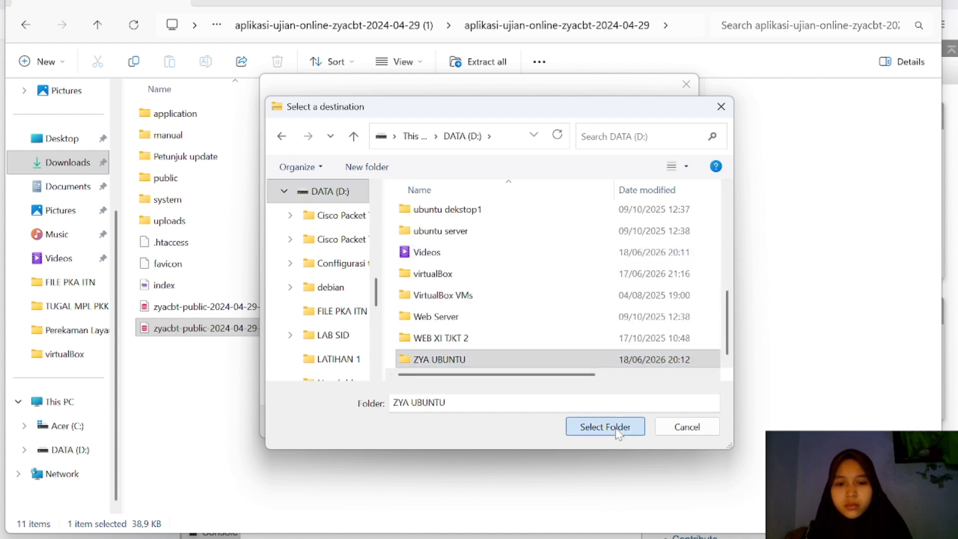
left_click(606, 421)
left_click(538, 395)
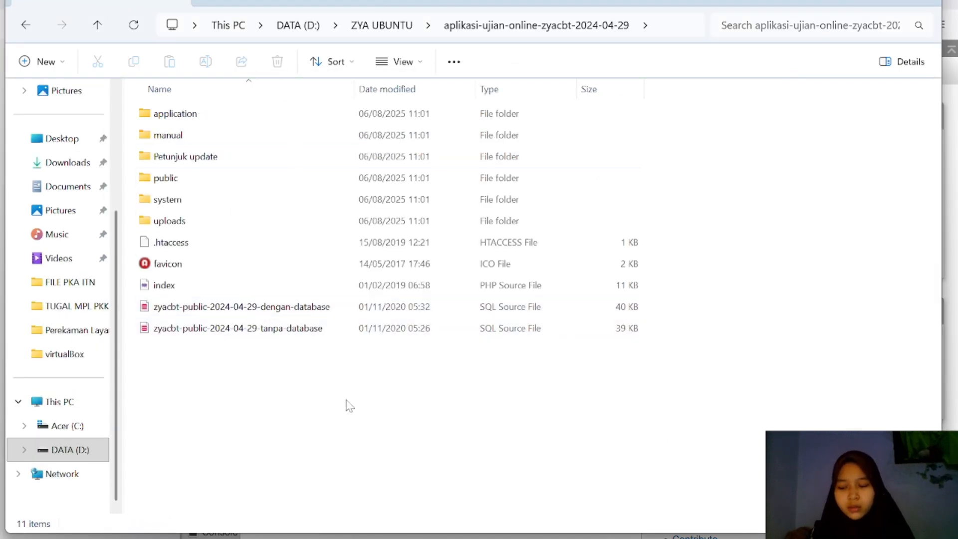
key("alt+Tab")
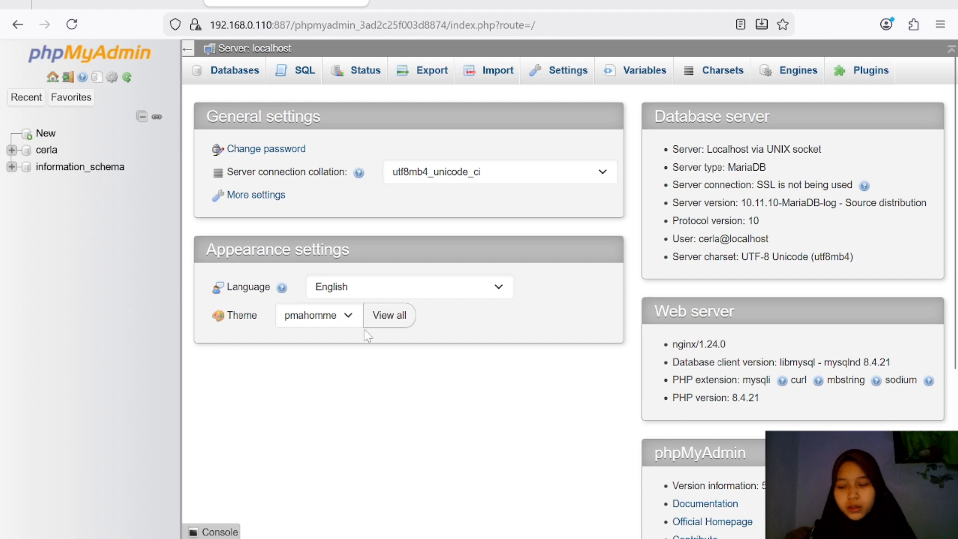
Step: Import zyacbt-public-2024-04-29-tanpa-database.sql from D:\ZYA UBUNTU into the cerla database
left_click(242, 71)
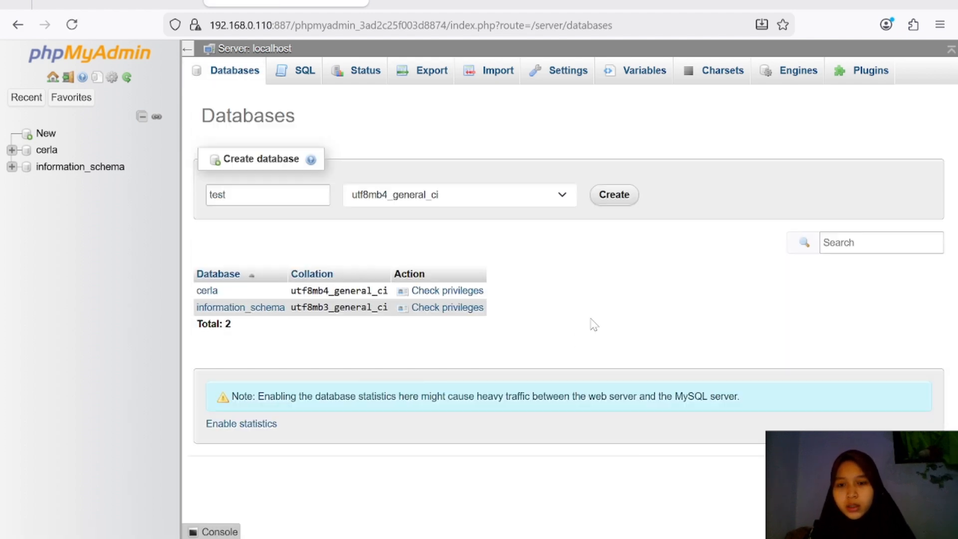
left_click(498, 80)
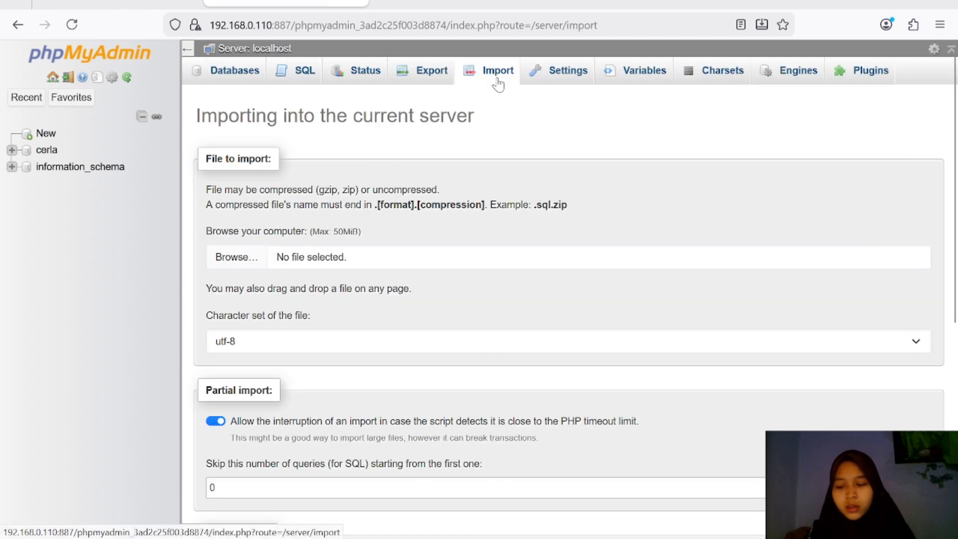
left_click(235, 257)
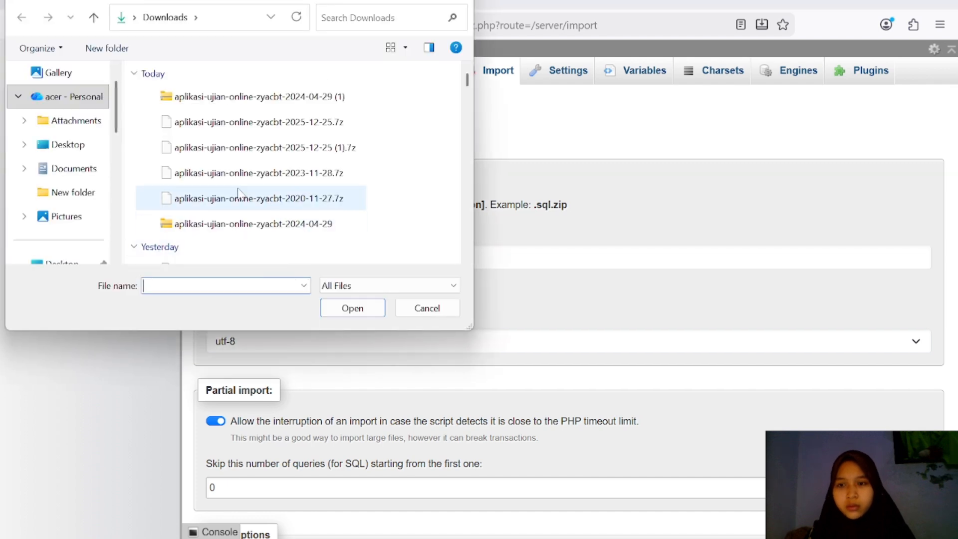
scroll(38, 194, "down", 5)
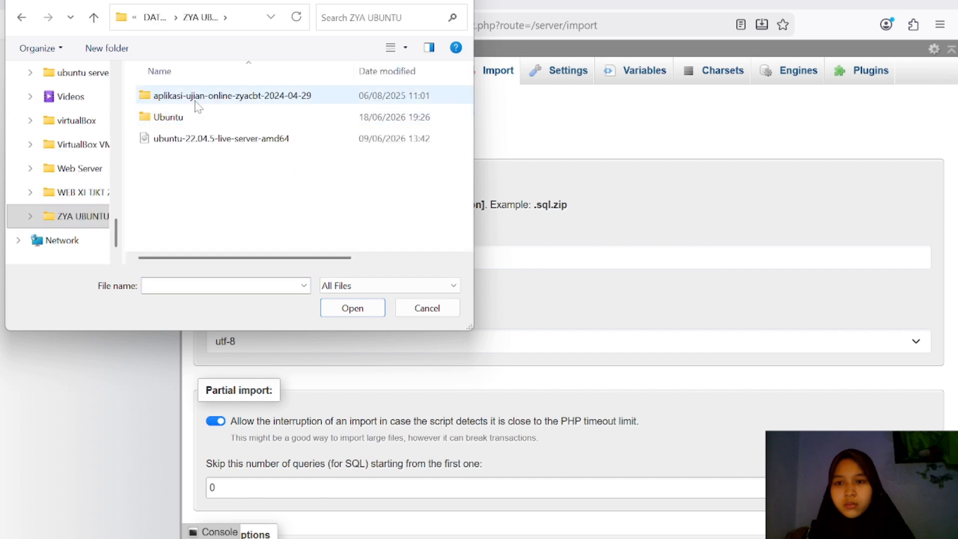
double_click(210, 94)
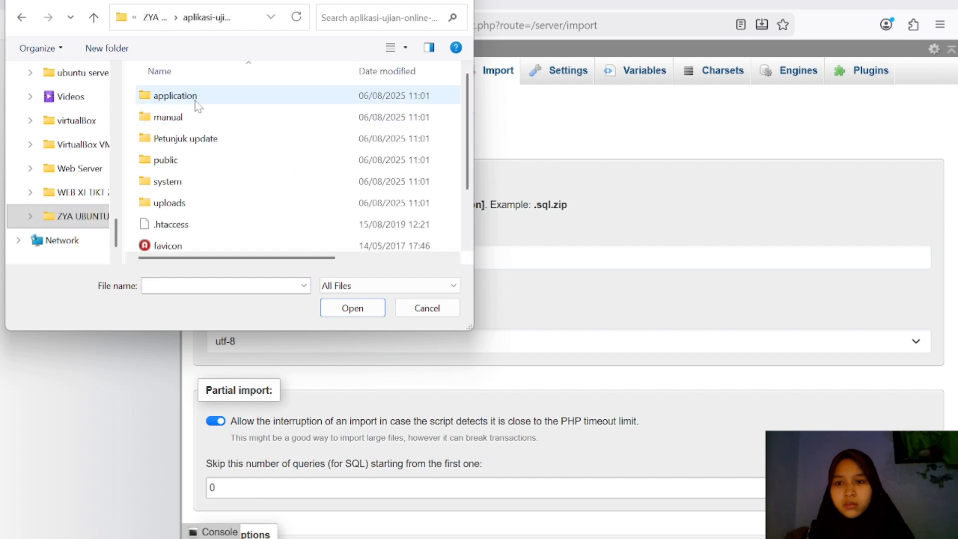
scroll(235, 181, "down", 1)
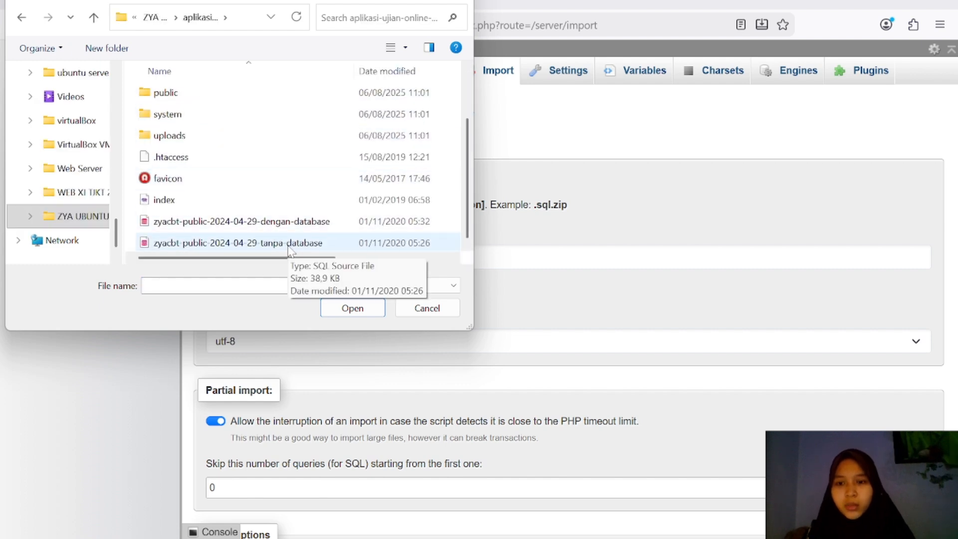
left_click(267, 242)
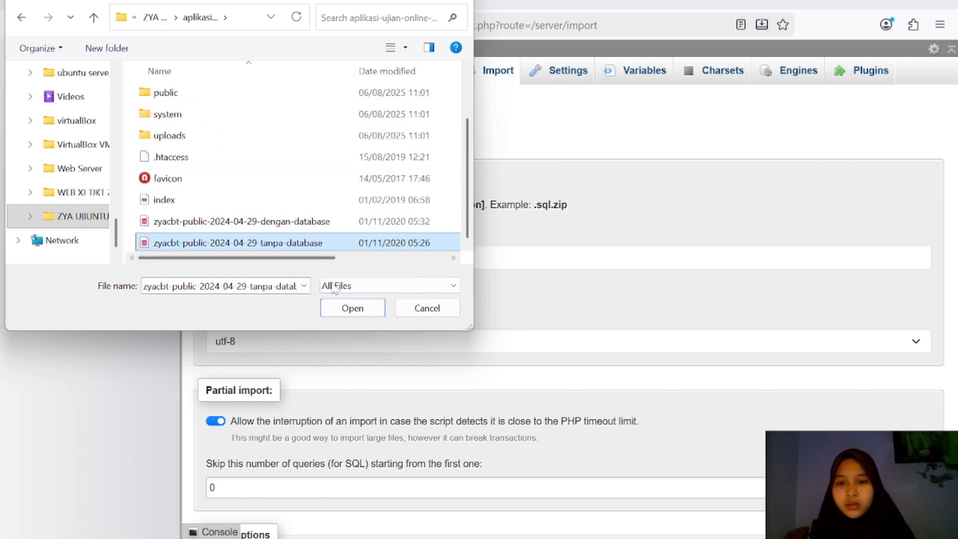
left_click(352, 307)
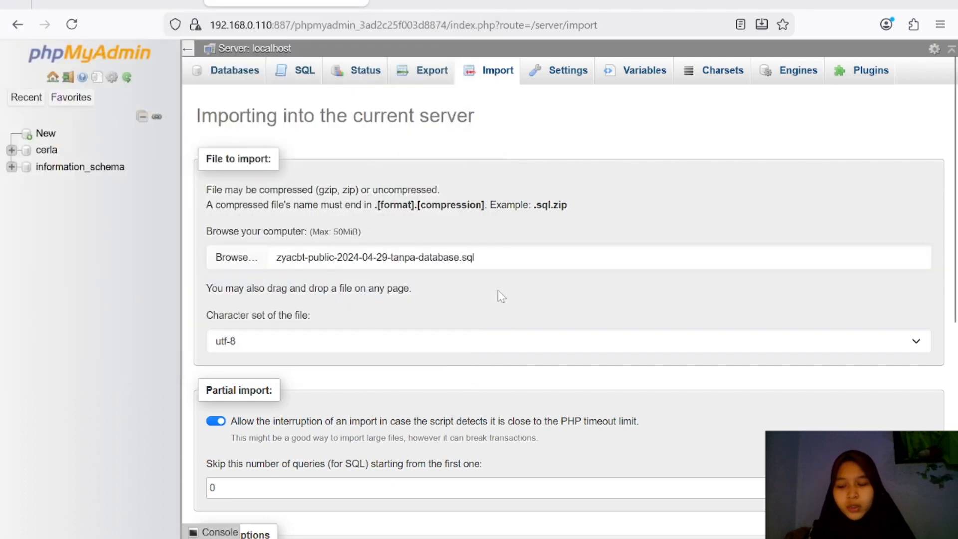
scroll(449, 317, "down", 6)
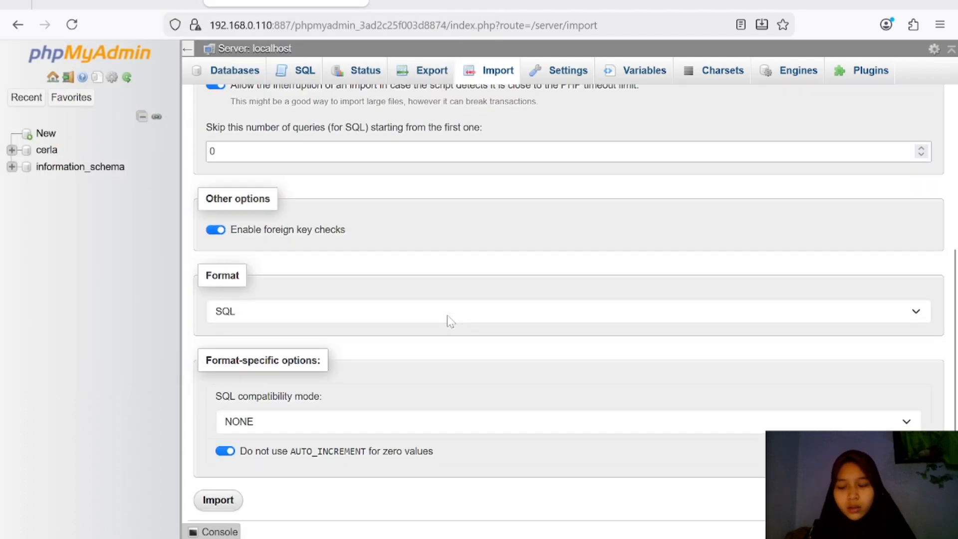
scroll(447, 315, "down", 1)
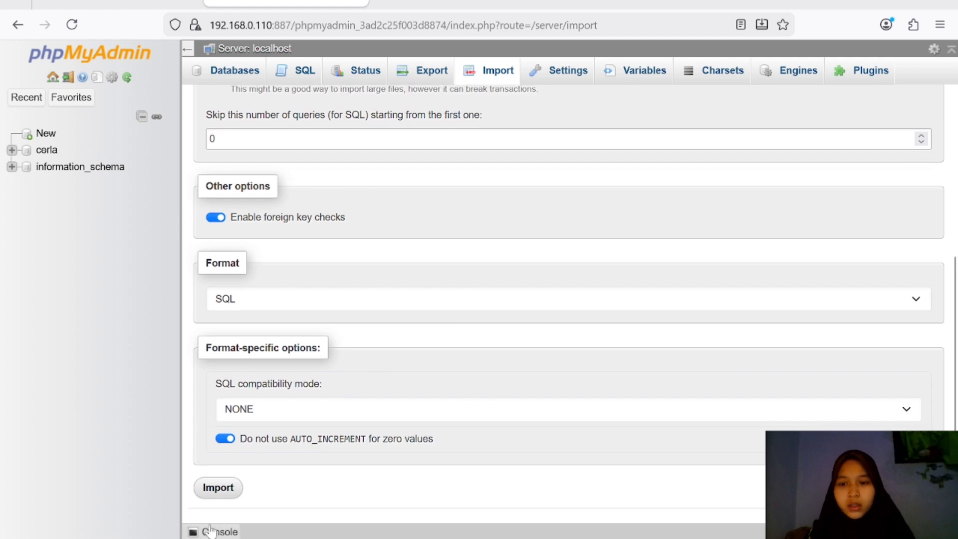
left_click(231, 490)
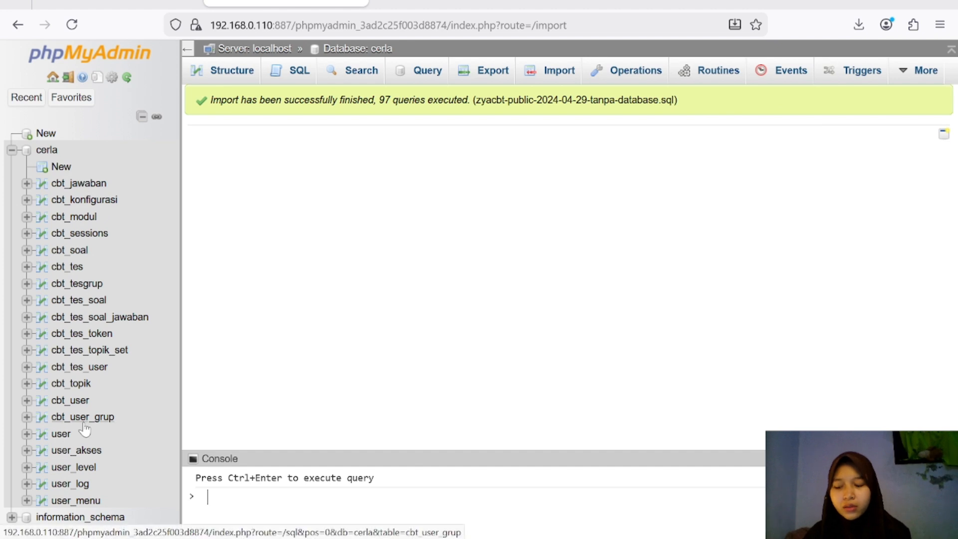
Step: Switch to the deployed site's browser tab to reach the ZYA CBT admin dashboard
left_click(130, 2)
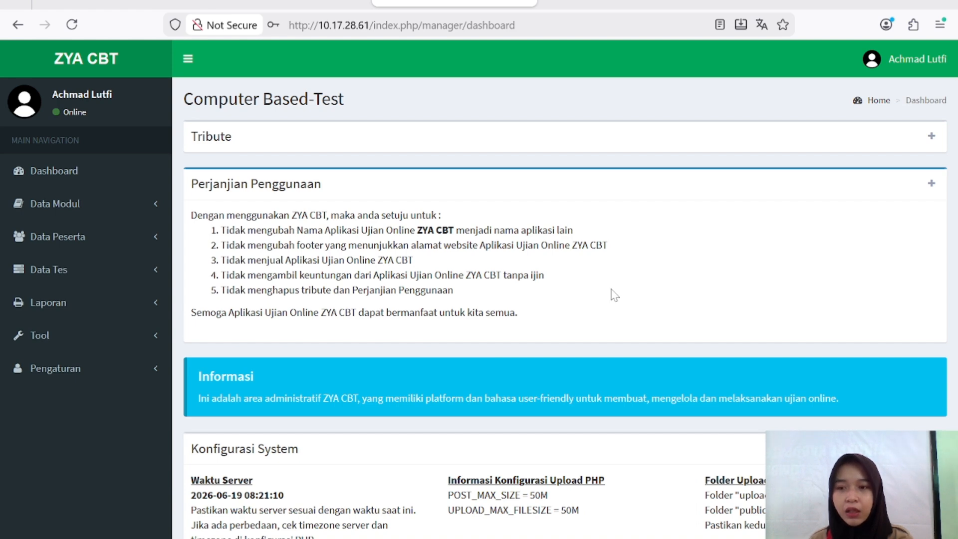
left_click(97, 183)
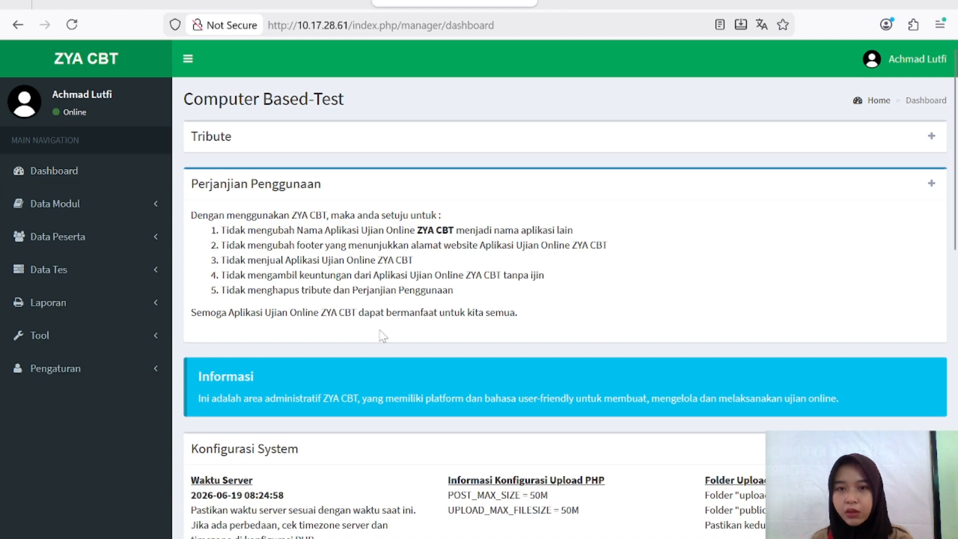
scroll(382, 336, "down", 7)
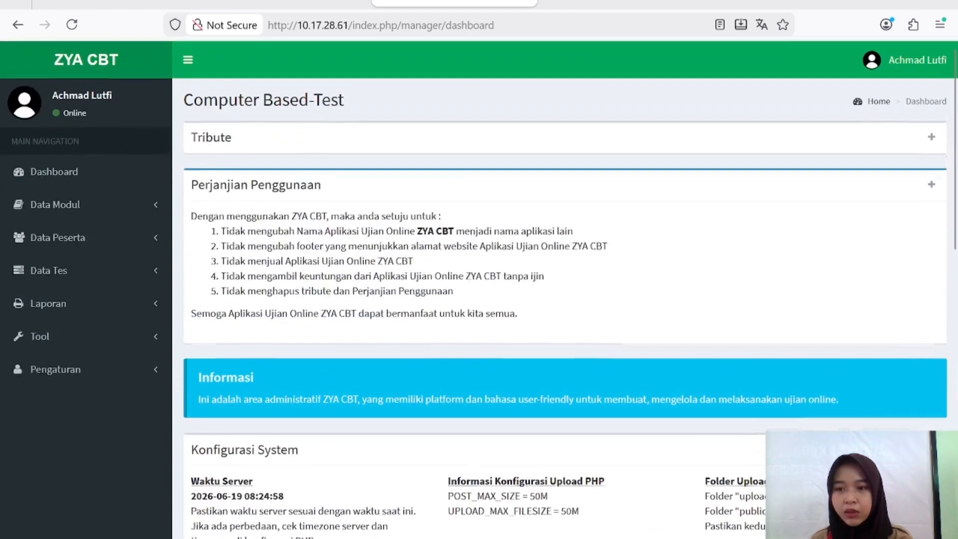
left_click(64, 205)
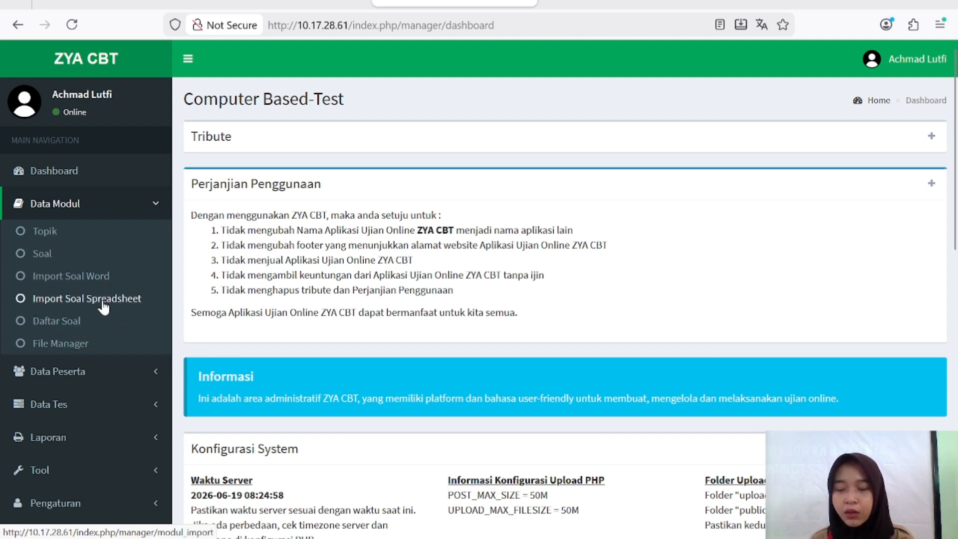
left_click(77, 370)
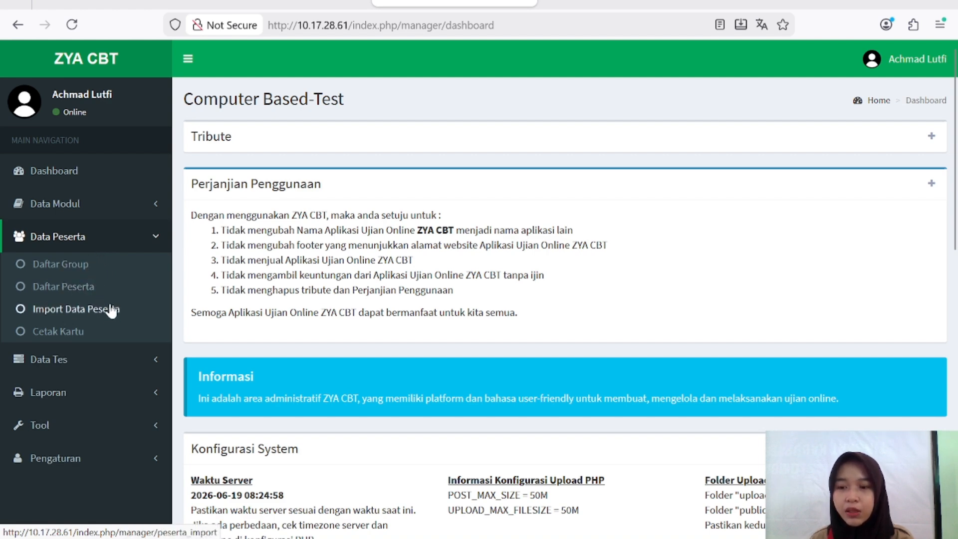
left_click(89, 359)
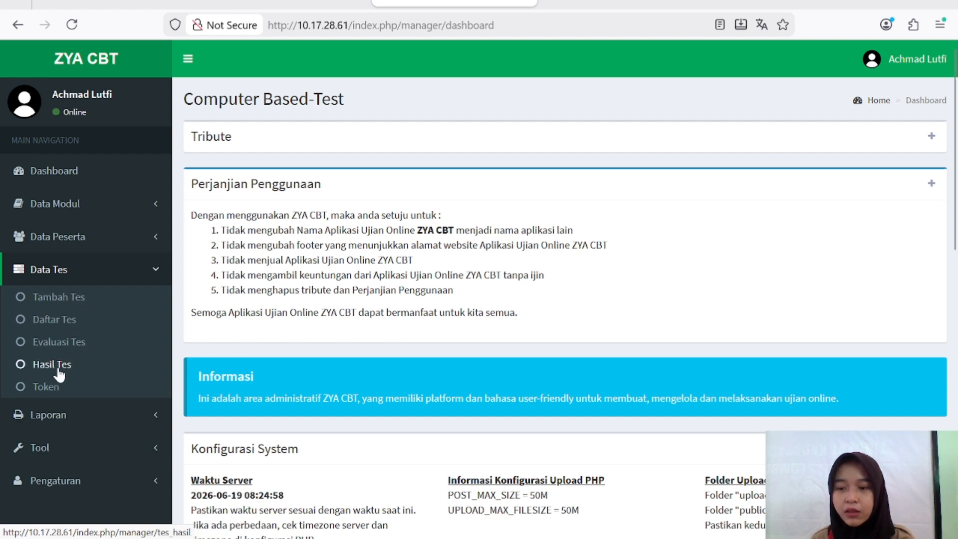
left_click(58, 416)
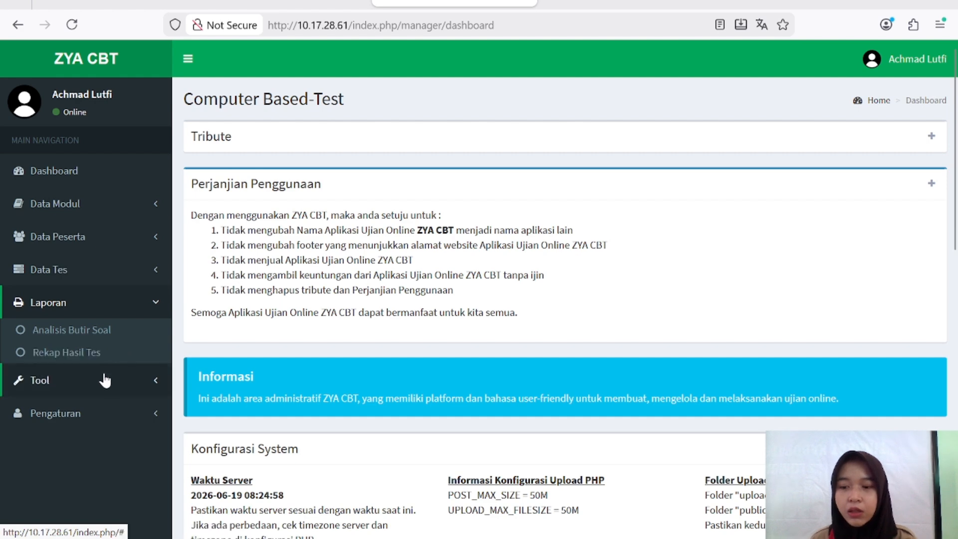
left_click(105, 384)
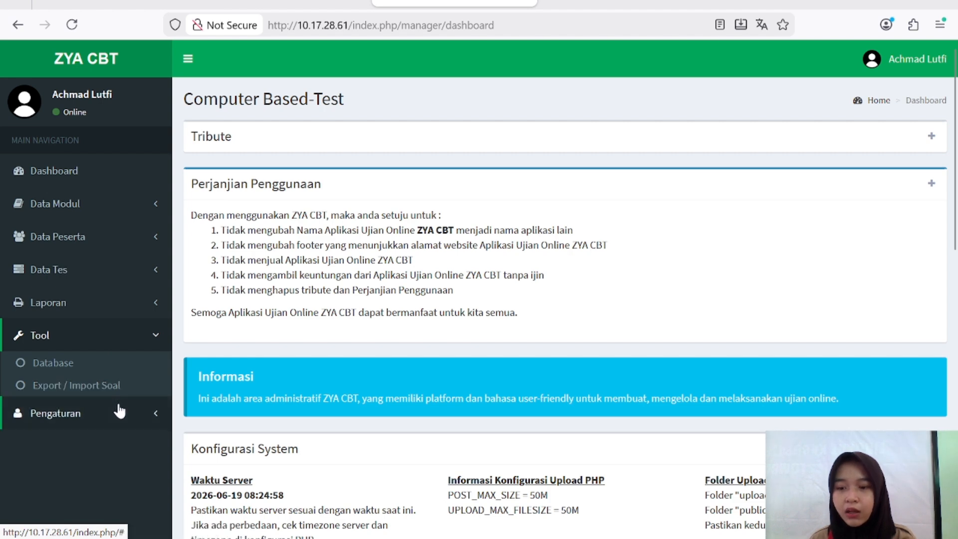
left_click(121, 413)
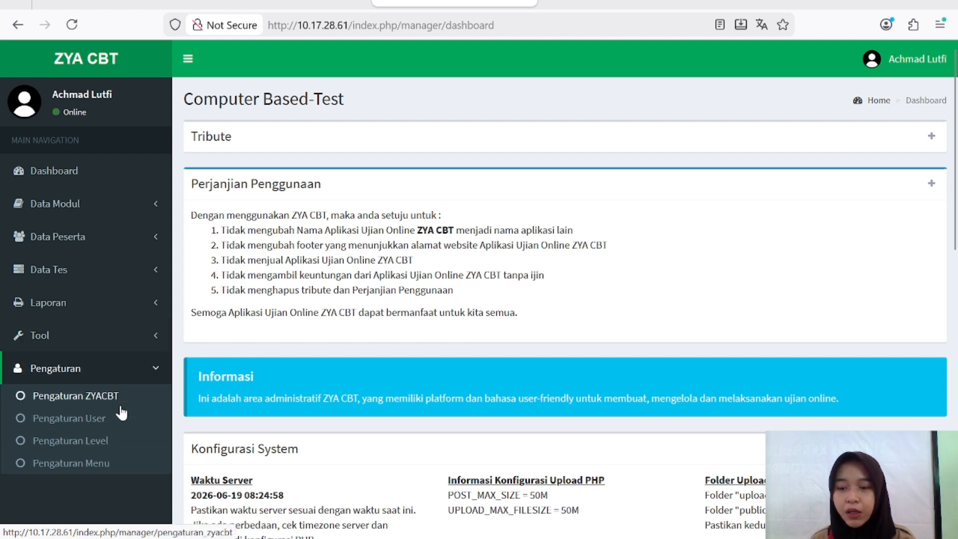
Step: Visit Pengaturan ZYACBT and Pengaturan User, then open the empty Evaluasi Jawaban Essay page
left_click(70, 397)
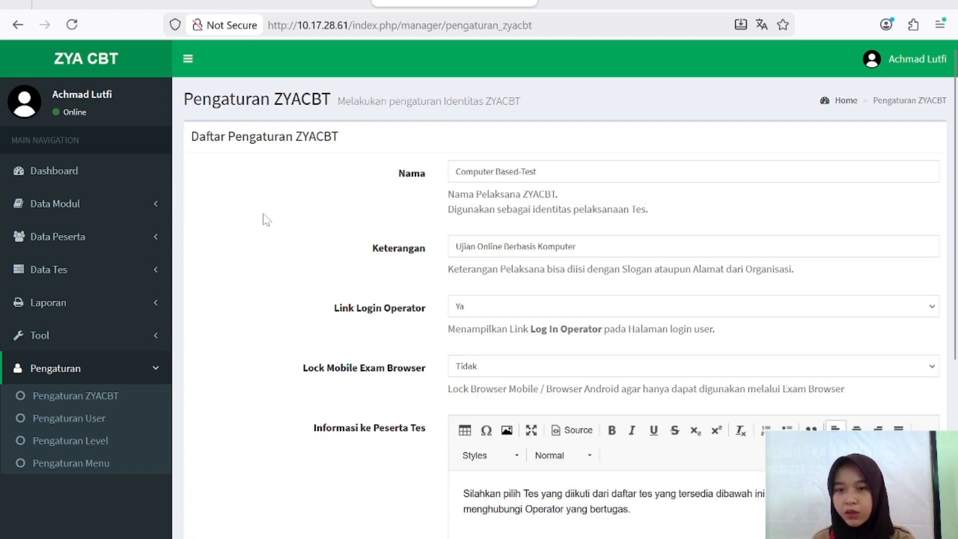
left_click(77, 418)
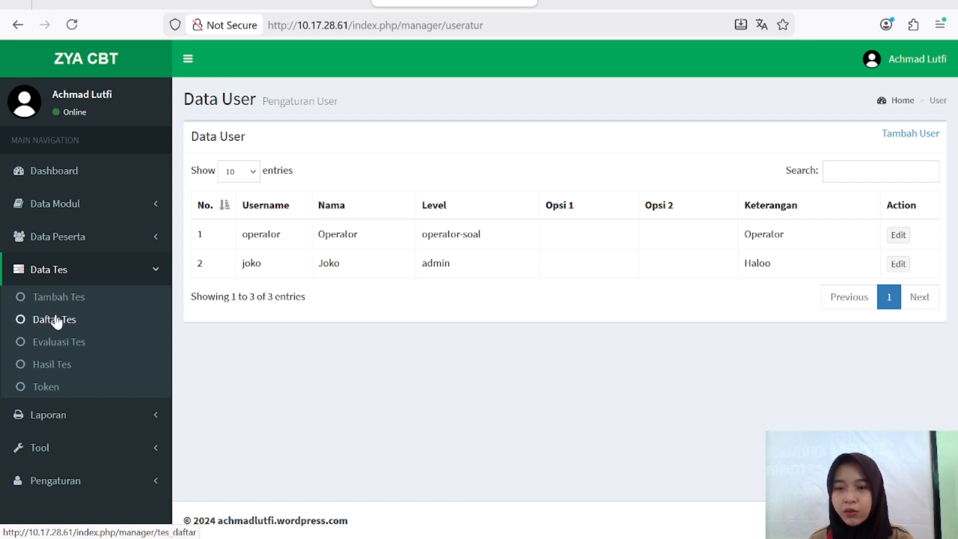
left_click(61, 343)
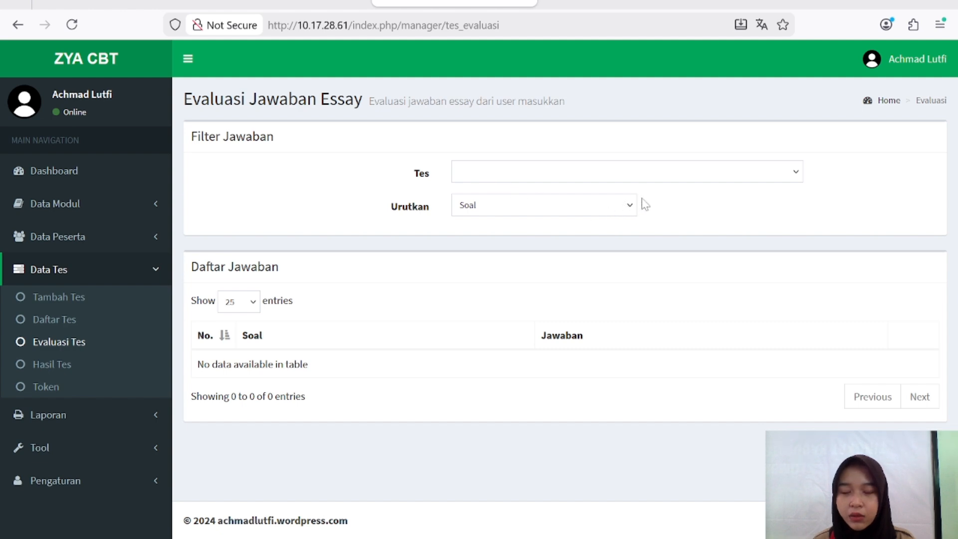
Step: Check the Hasil Tes filters, keeping Nilai Tertinggi sorting, then move to the Token page
left_click(57, 364)
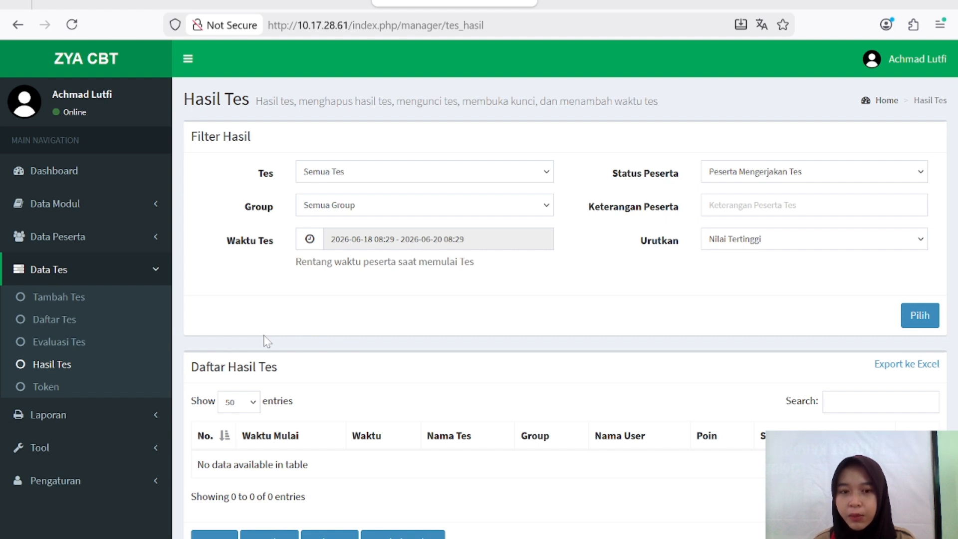
left_click(920, 176)
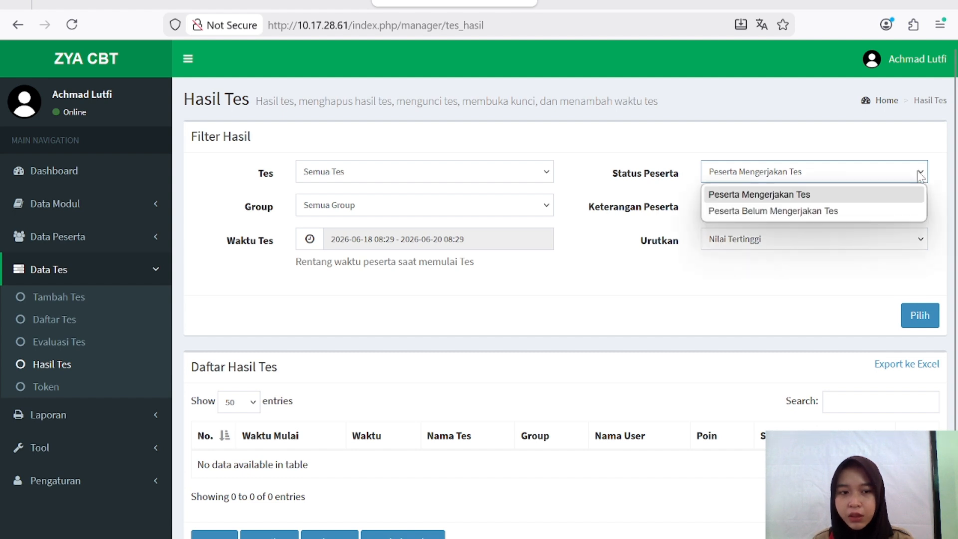
left_click(898, 195)
left_click(931, 221)
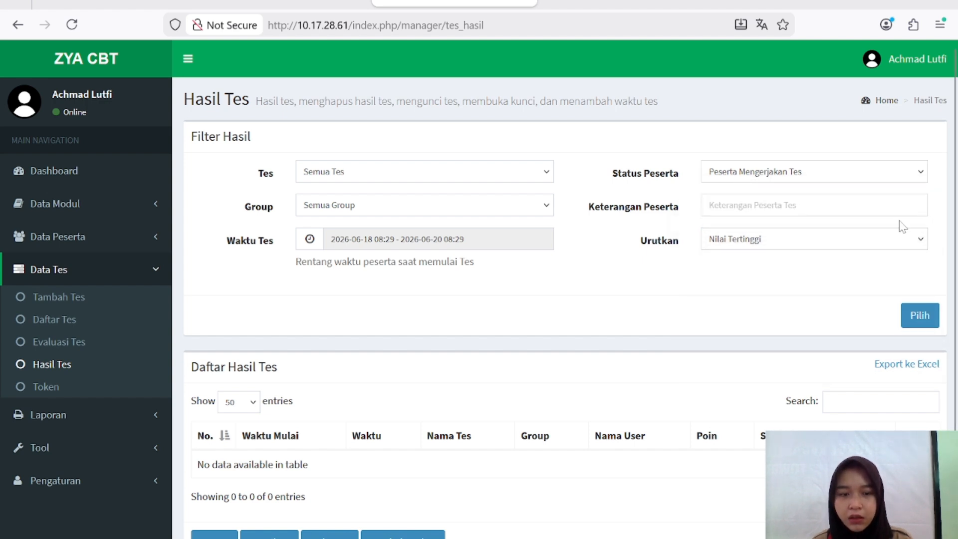
left_click(919, 243)
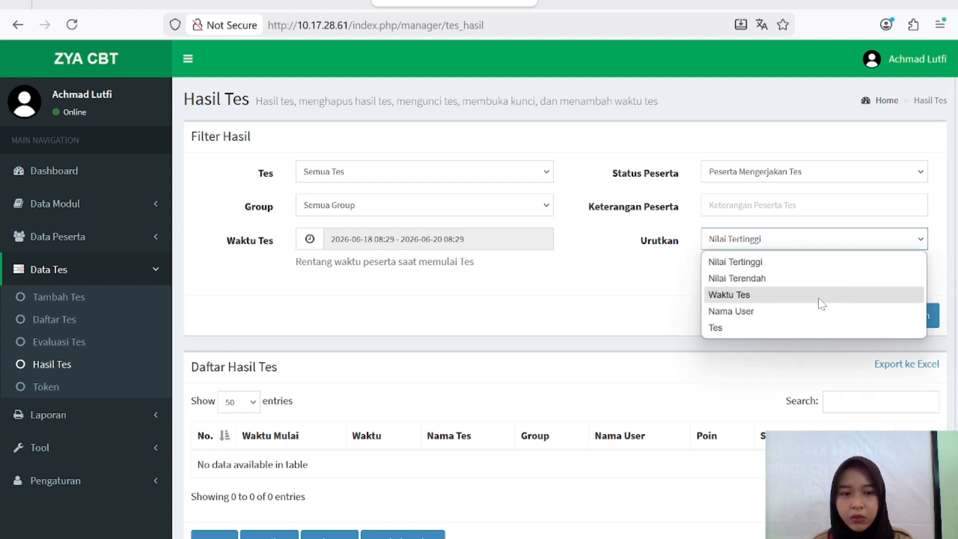
left_click(33, 390)
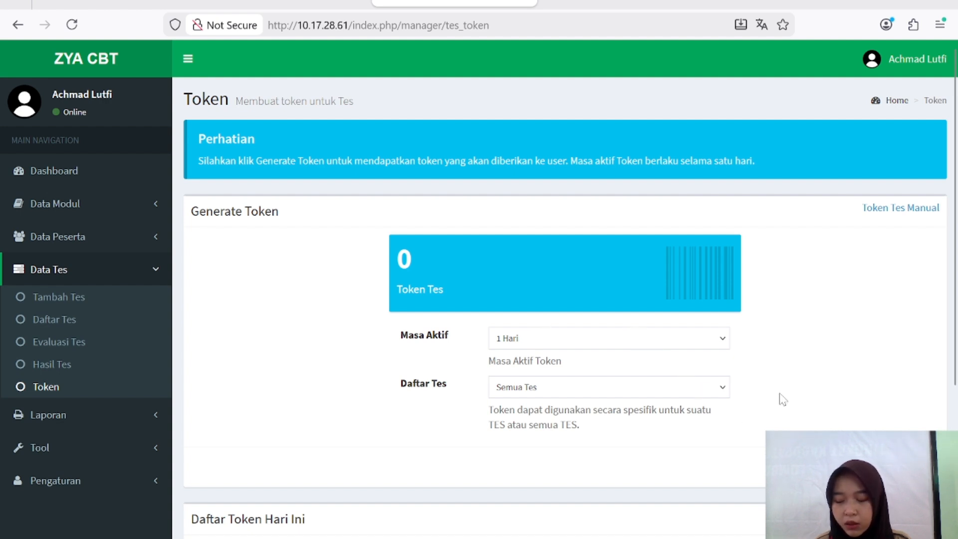
Step: Save a manual test token 'a', then replace it with a randomly generated token
left_click(878, 210)
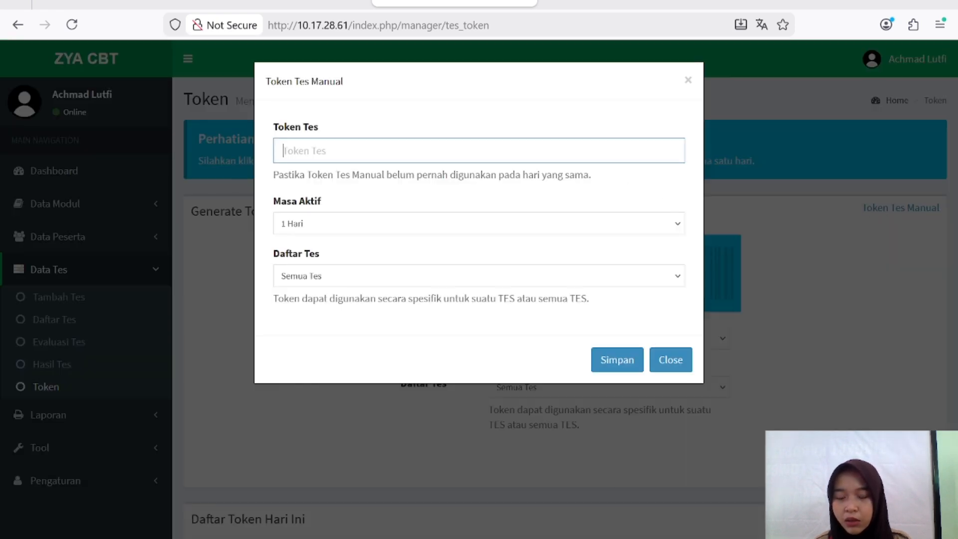
type("abcd")
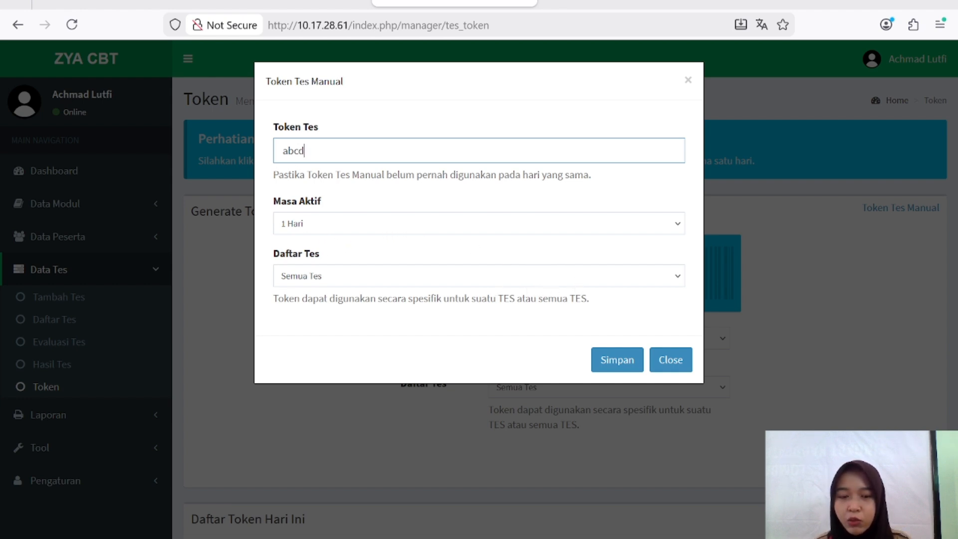
left_click(612, 359)
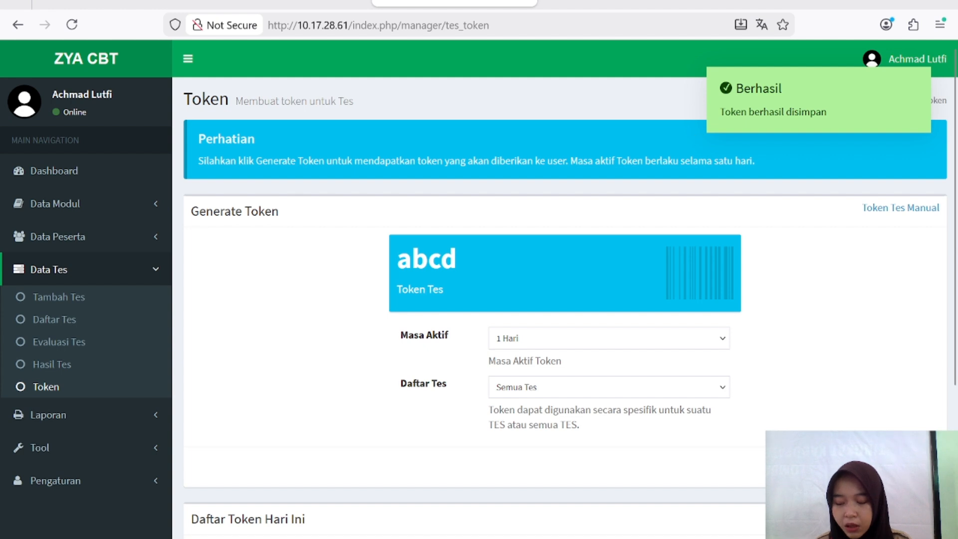
left_click(904, 466)
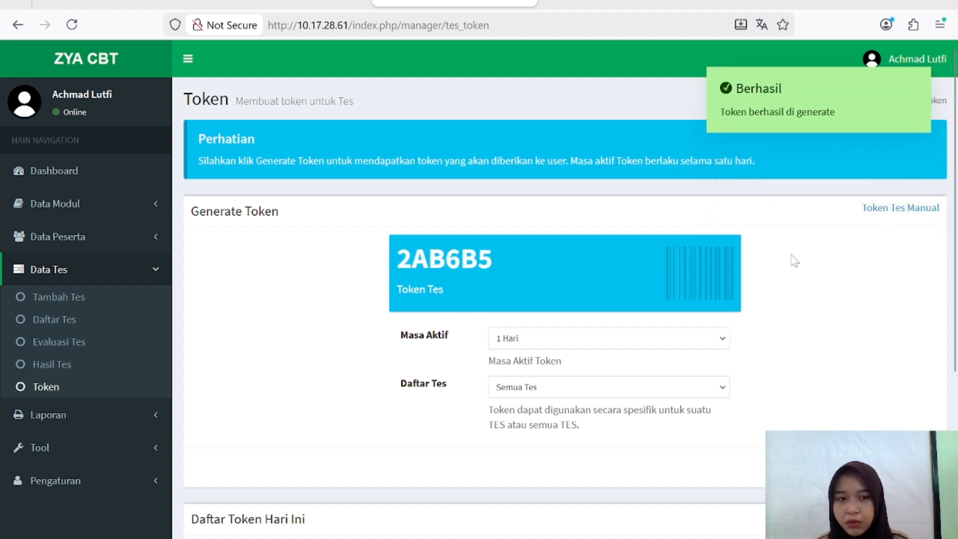
key("alt+Tab")
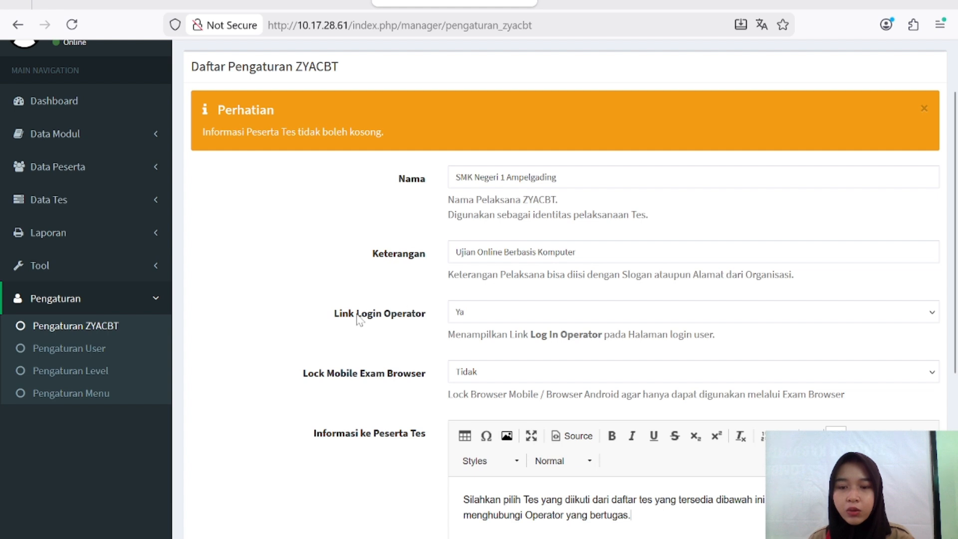
Step: Review the Pengaturan ZYACBT school settings, then open the Data User list of 3 accounts
scroll(358, 319, "down", 2)
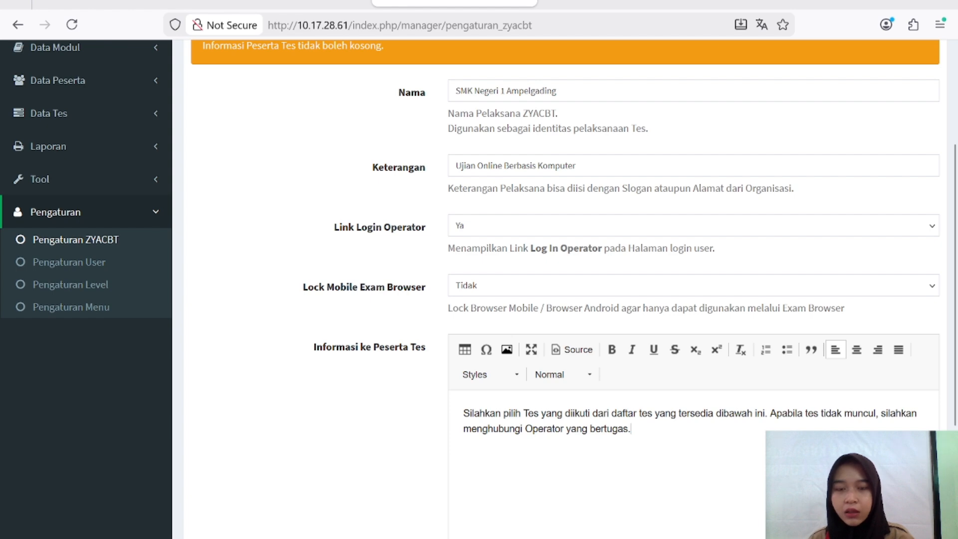
scroll(569, 444, "down", 3)
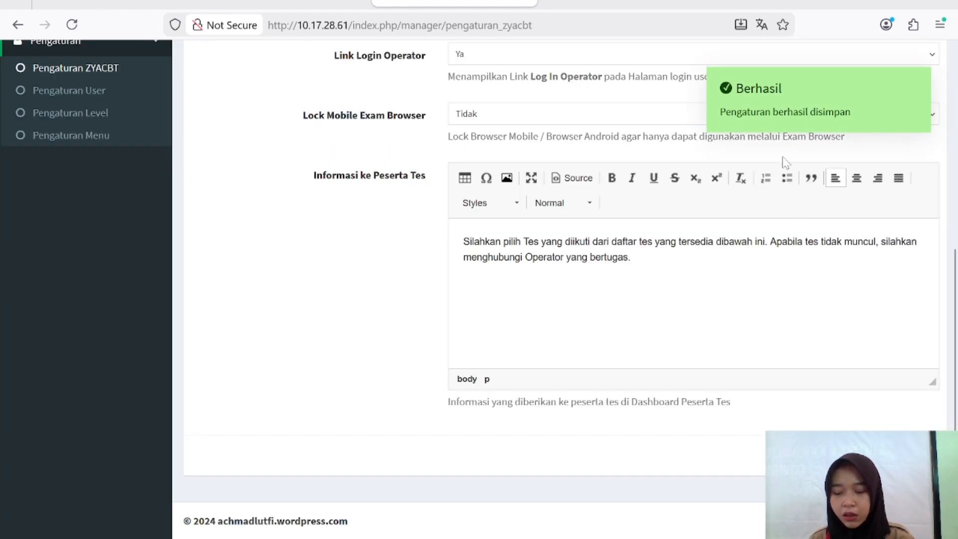
mouse_move(767, 109)
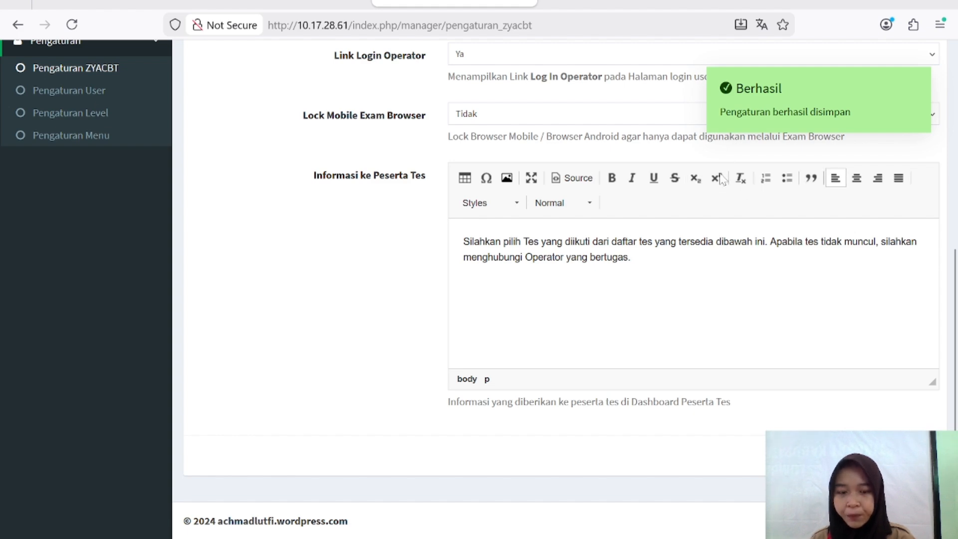
scroll(255, 307, "up", 5)
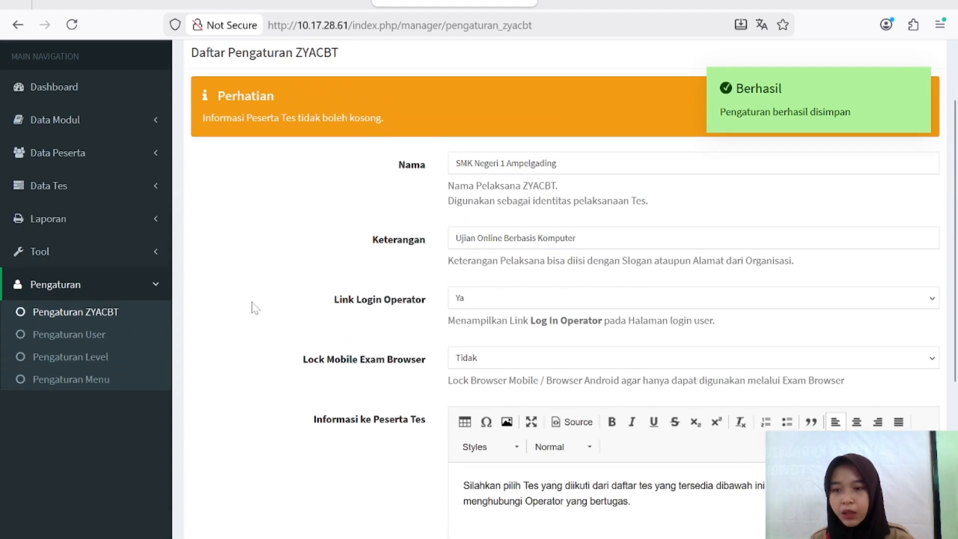
left_click(98, 333)
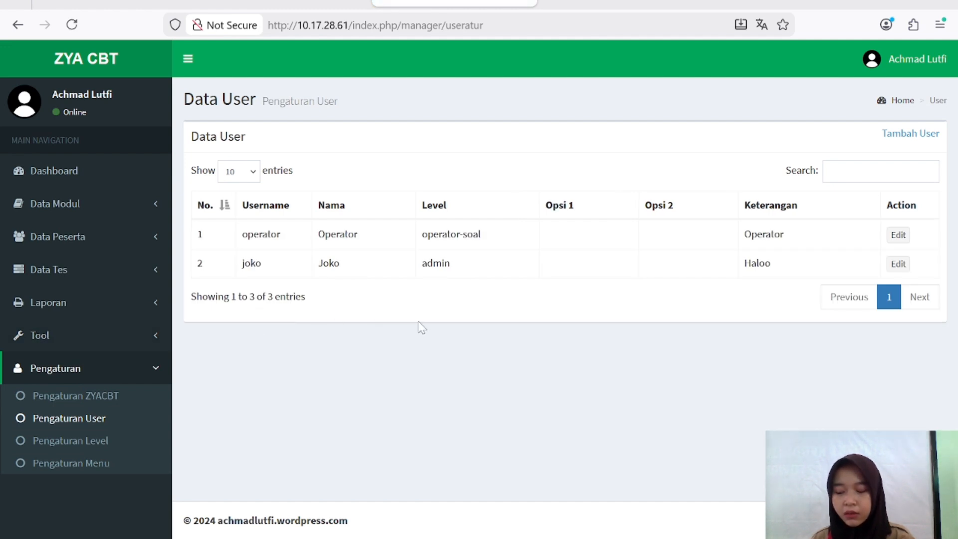
Step: Browse the Pengaturan Level list, then the Daftar Menu User parent and child menus
left_click(111, 439)
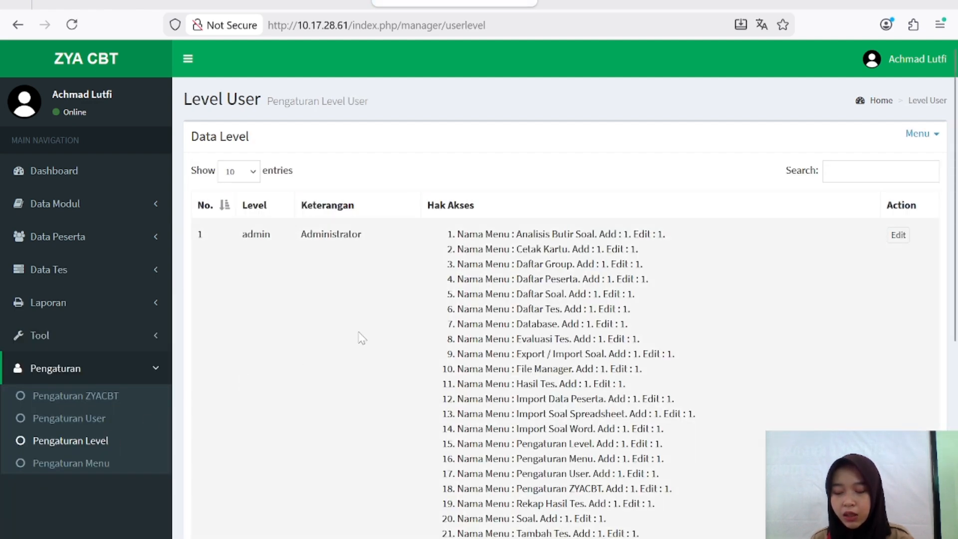
scroll(362, 338, "down", 10)
scroll(361, 339, "up", 10)
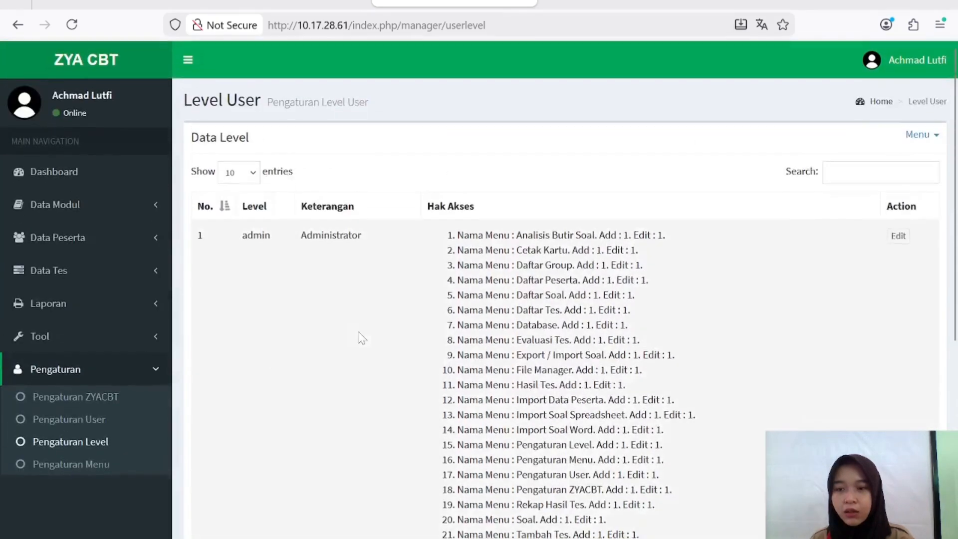
left_click(81, 464)
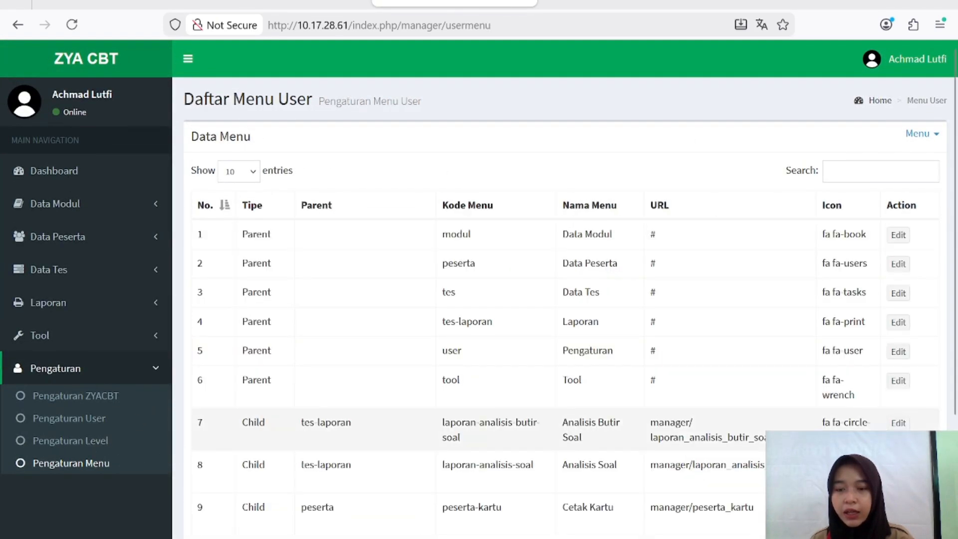
scroll(306, 429, "down", 1)
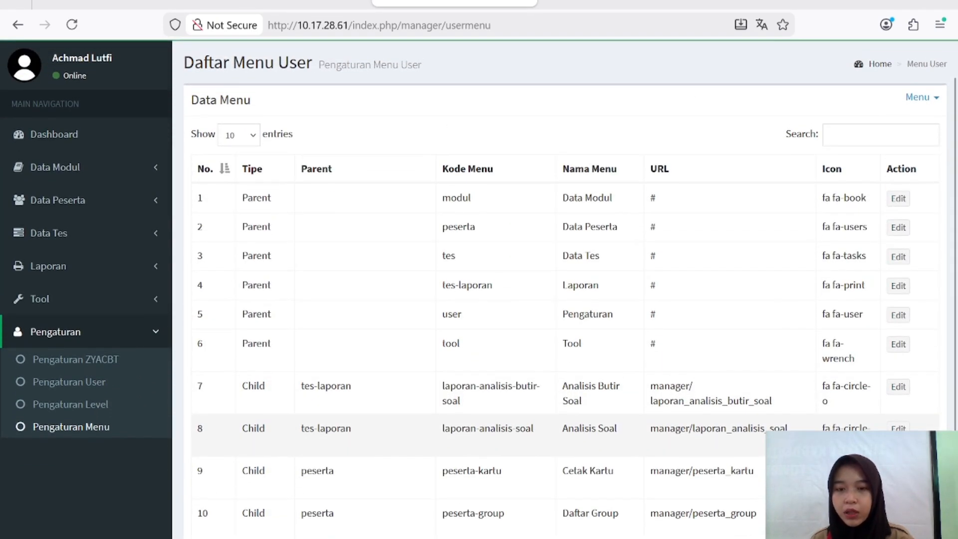